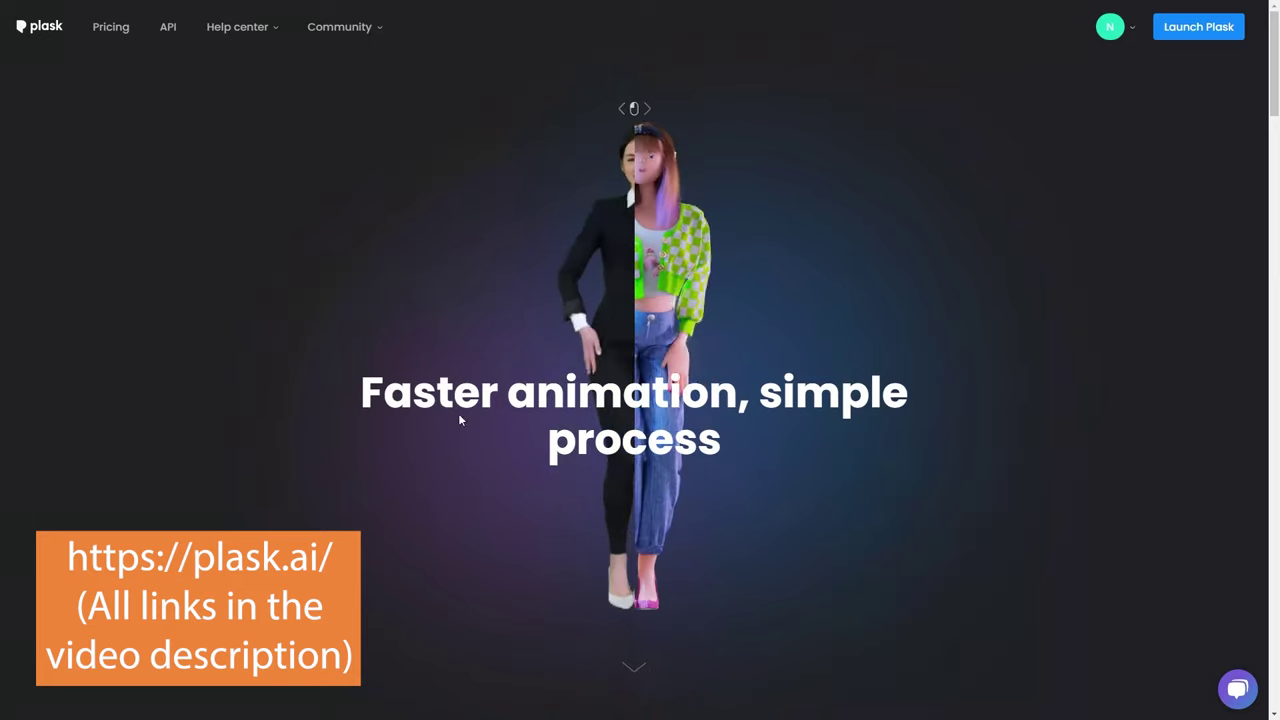
Launch Plask's animation editor with an empty scene.
{"action": "left_click", "coordinate": [1206, 28]}
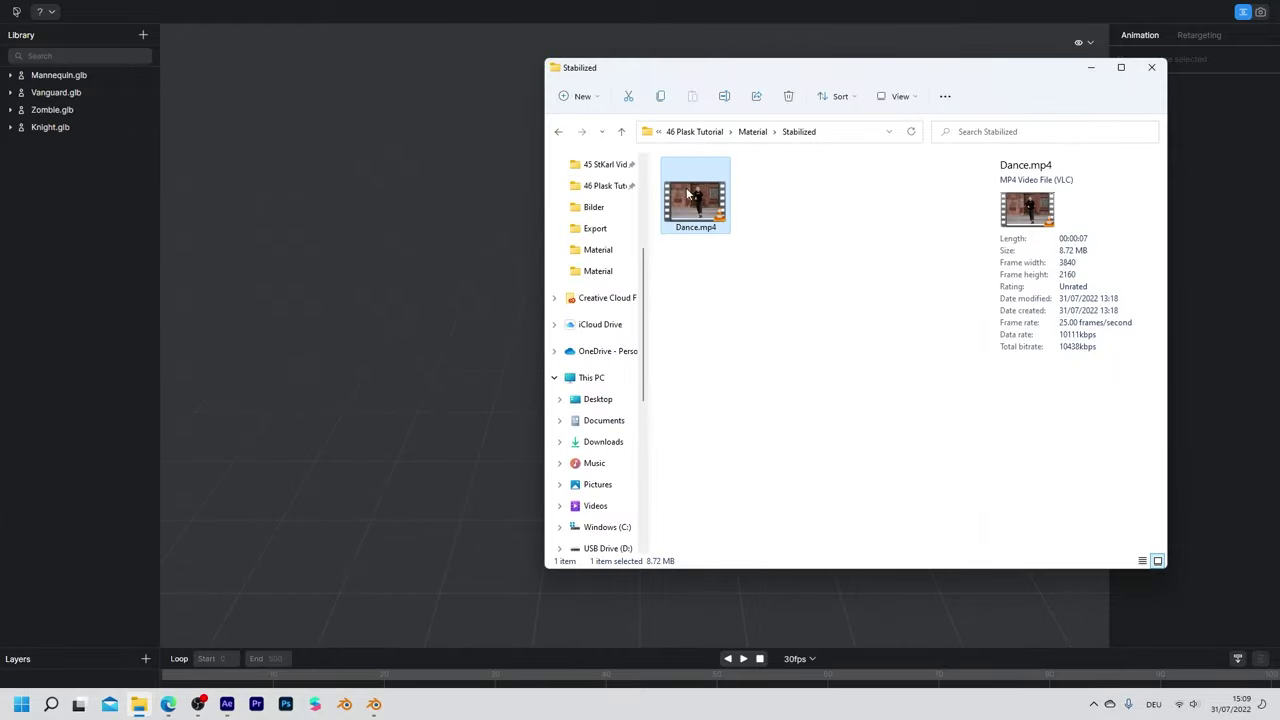
Load Dance.mp4, preview it, test the trim handles, and set tracking to single person.
{"action": "left_click_drag", "start_coordinate": [692, 208], "coordinate": [60, 248]}
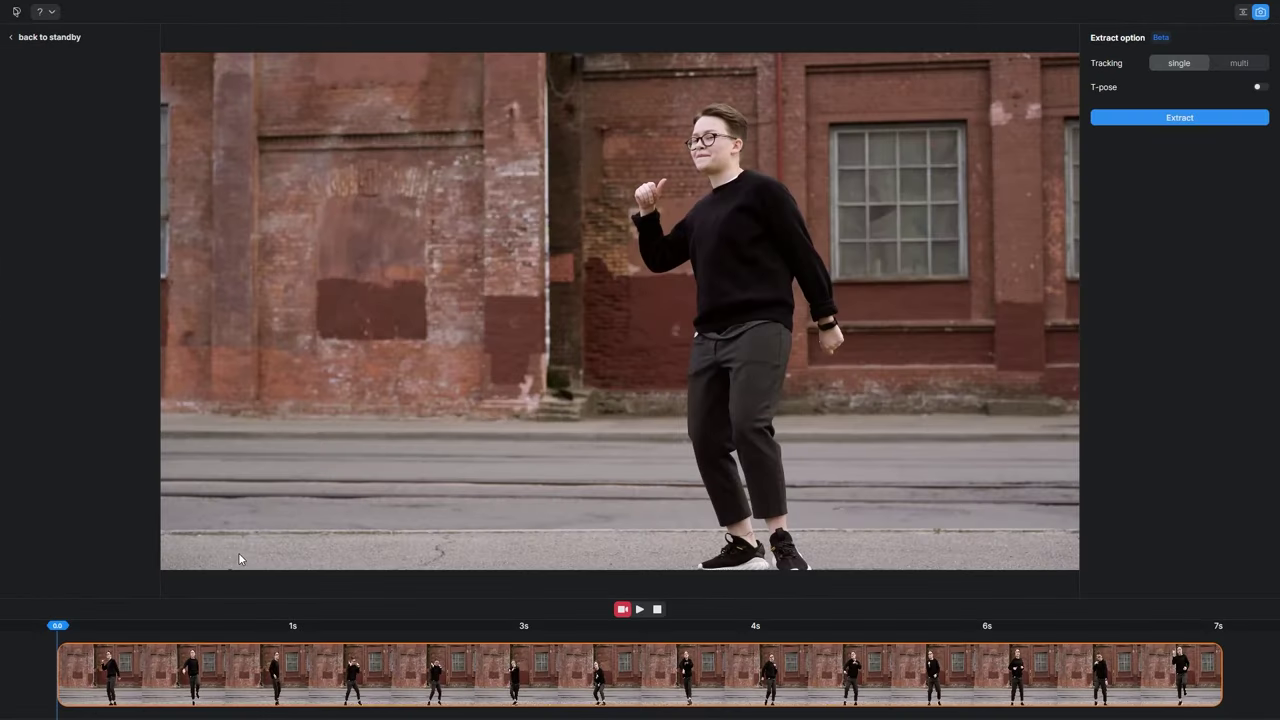
{"action": "left_click", "coordinate": [640, 609]}
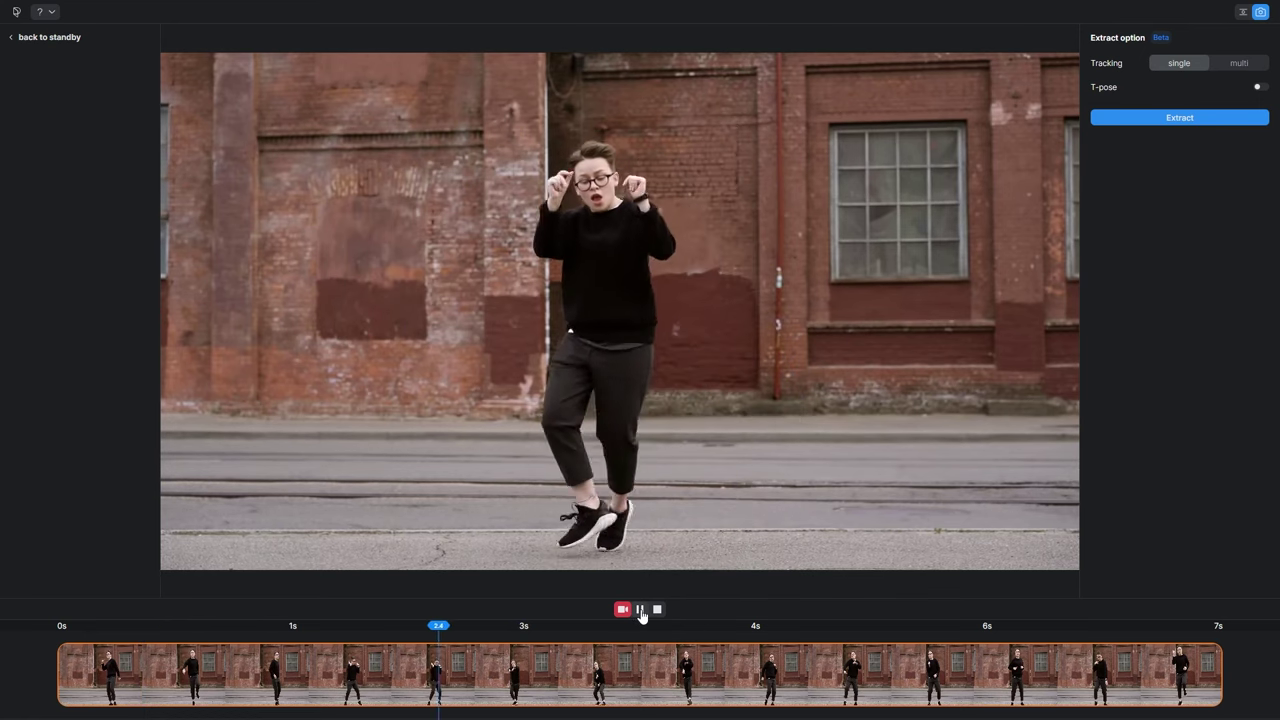
{"action": "left_click", "coordinate": [640, 609]}
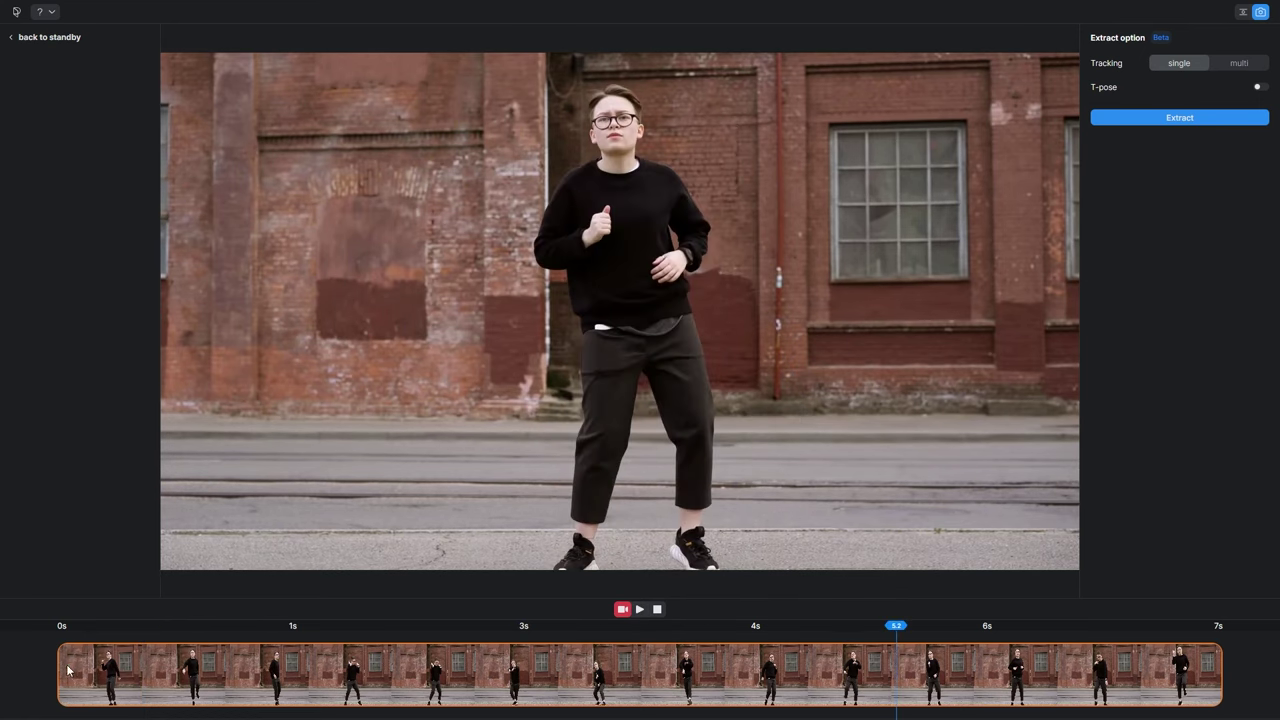
{"action": "mouse_move", "coordinate": [62, 670]}
{"action": "left_mouse_down"}
{"action": "mouse_move", "coordinate": [290, 670]}
{"action": "mouse_move", "coordinate": [44, 657]}
{"action": "left_mouse_up"}
{"action": "left_click_drag", "start_coordinate": [1222, 670], "coordinate": [1266, 668]}
{"action": "left_click", "coordinate": [1243, 64]}
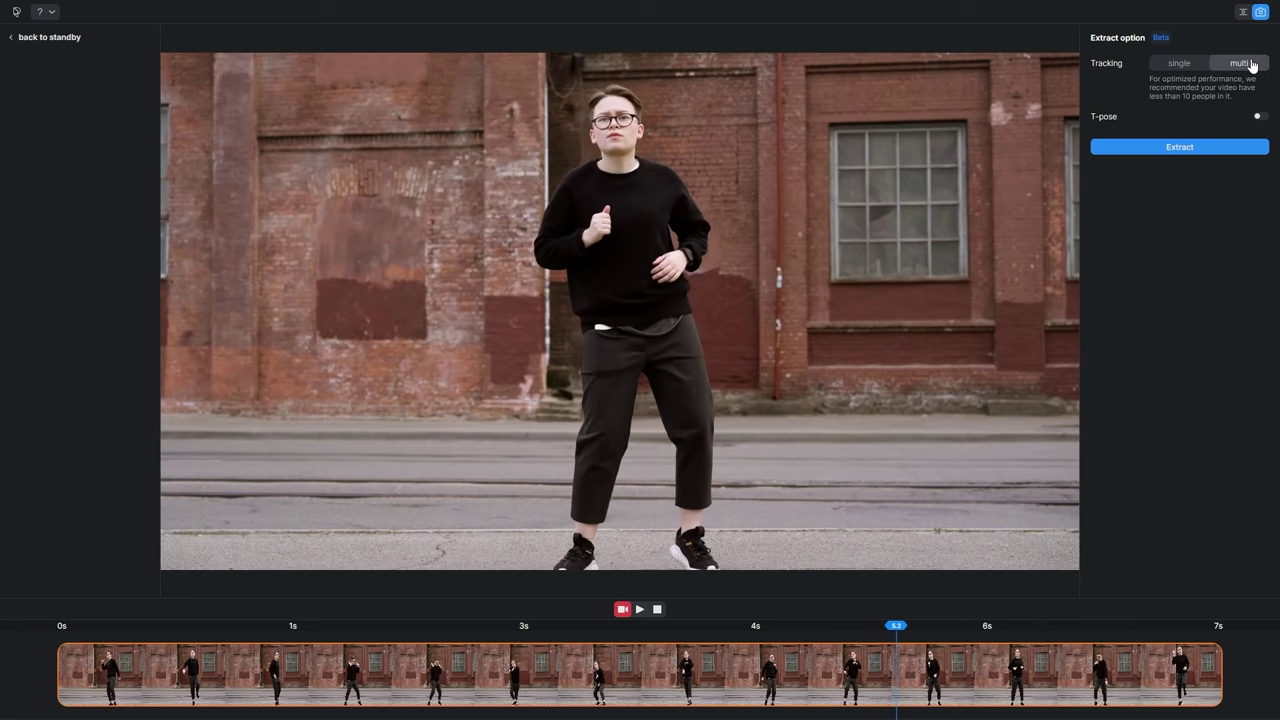
{"action": "left_click", "coordinate": [1168, 64]}
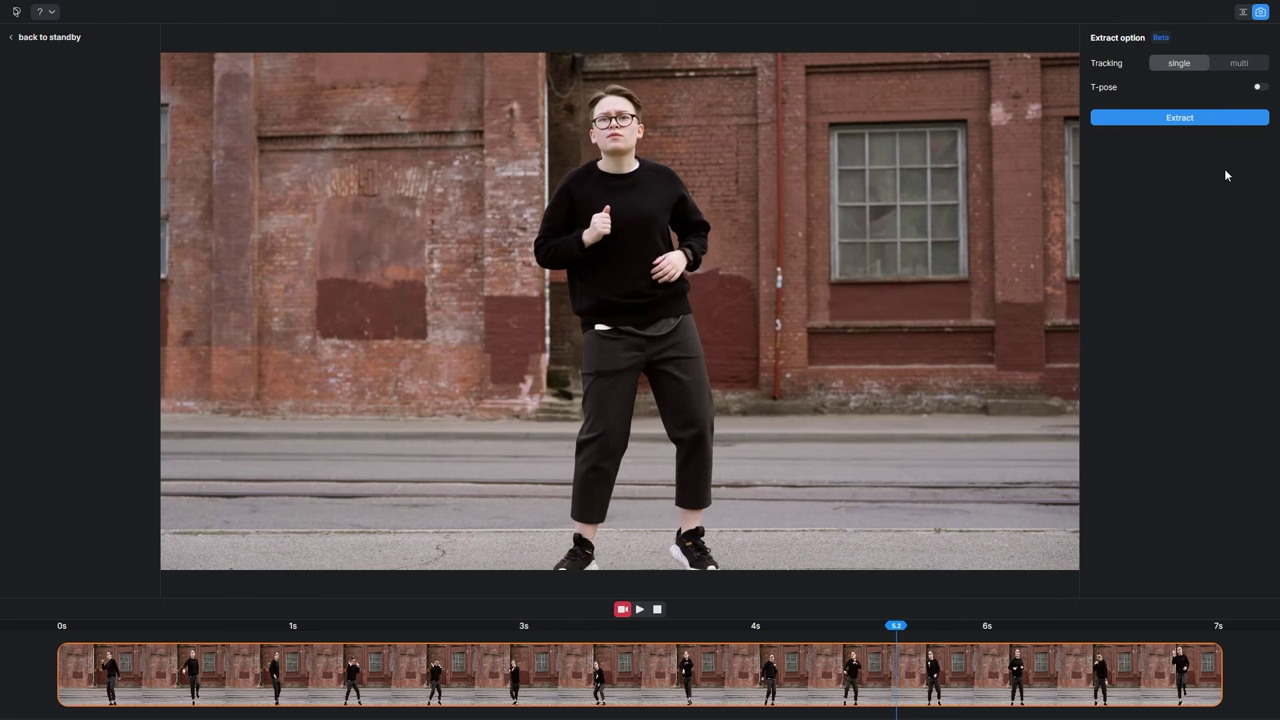
Extract the video's motion and name it Dance.
{"action": "left_click", "coordinate": [1181, 118]}
{"action": "type", "text": "Dance"}
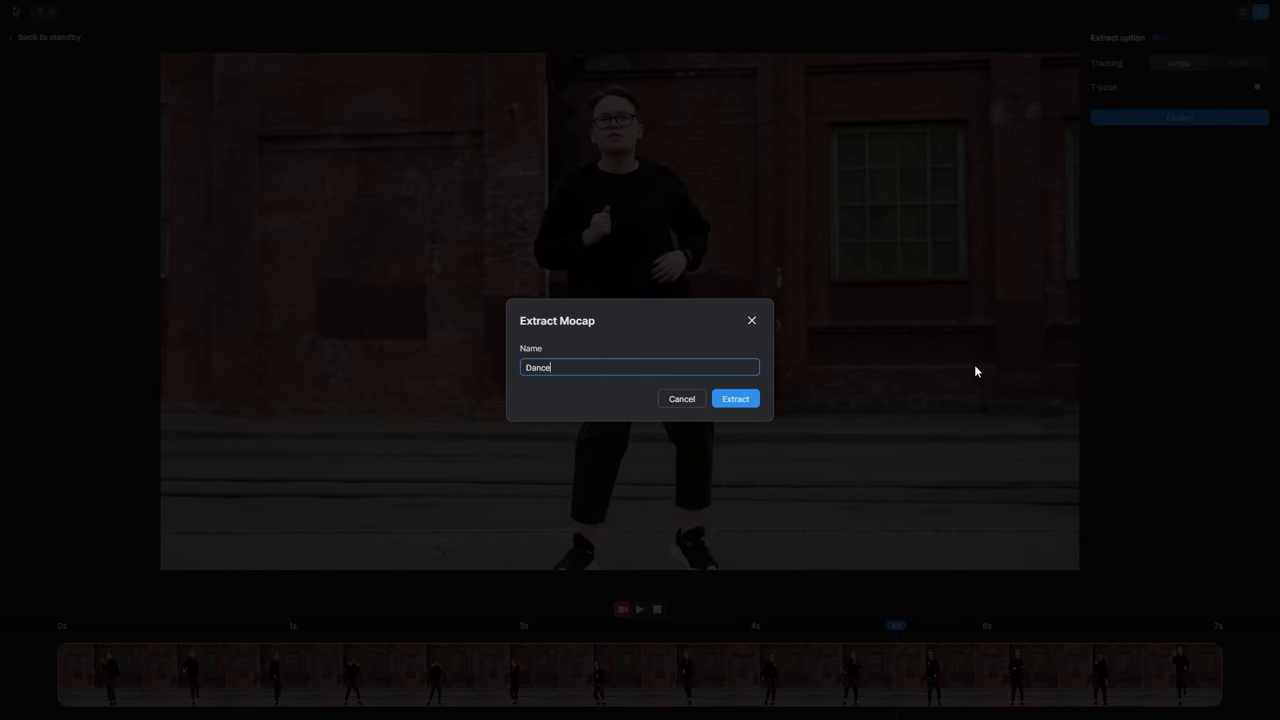
{"action": "left_click", "coordinate": [734, 400]}
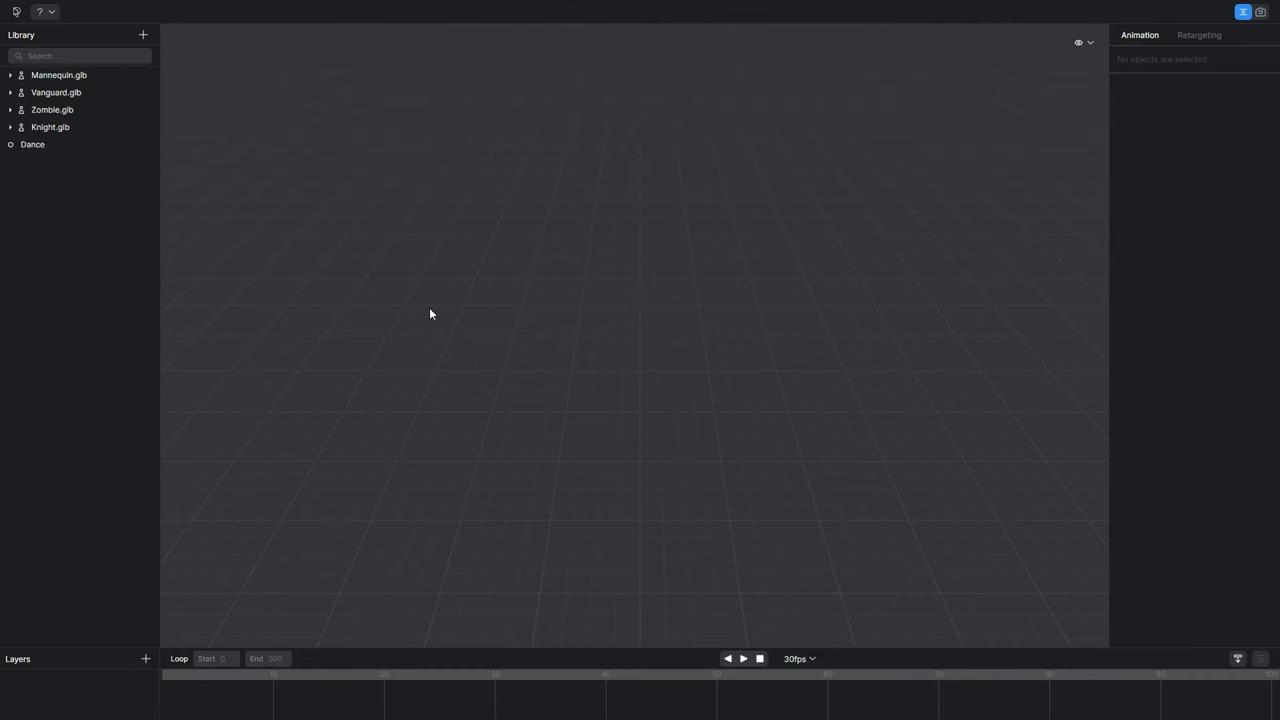
Apply the Dance motion from the library onto the Mannequin.glb character.
{"action": "left_click", "coordinate": [43, 147]}
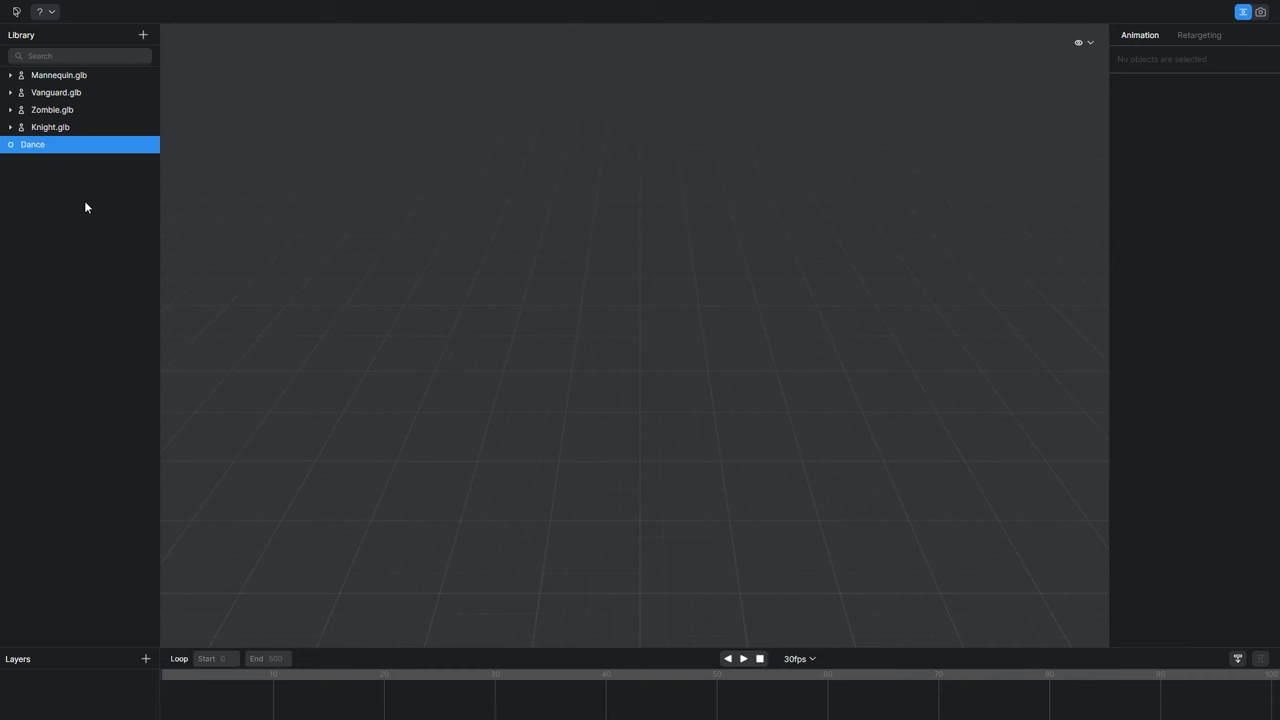
{"action": "left_click", "coordinate": [54, 127]}
{"action": "left_click", "coordinate": [62, 109]}
{"action": "left_click", "coordinate": [60, 92]}
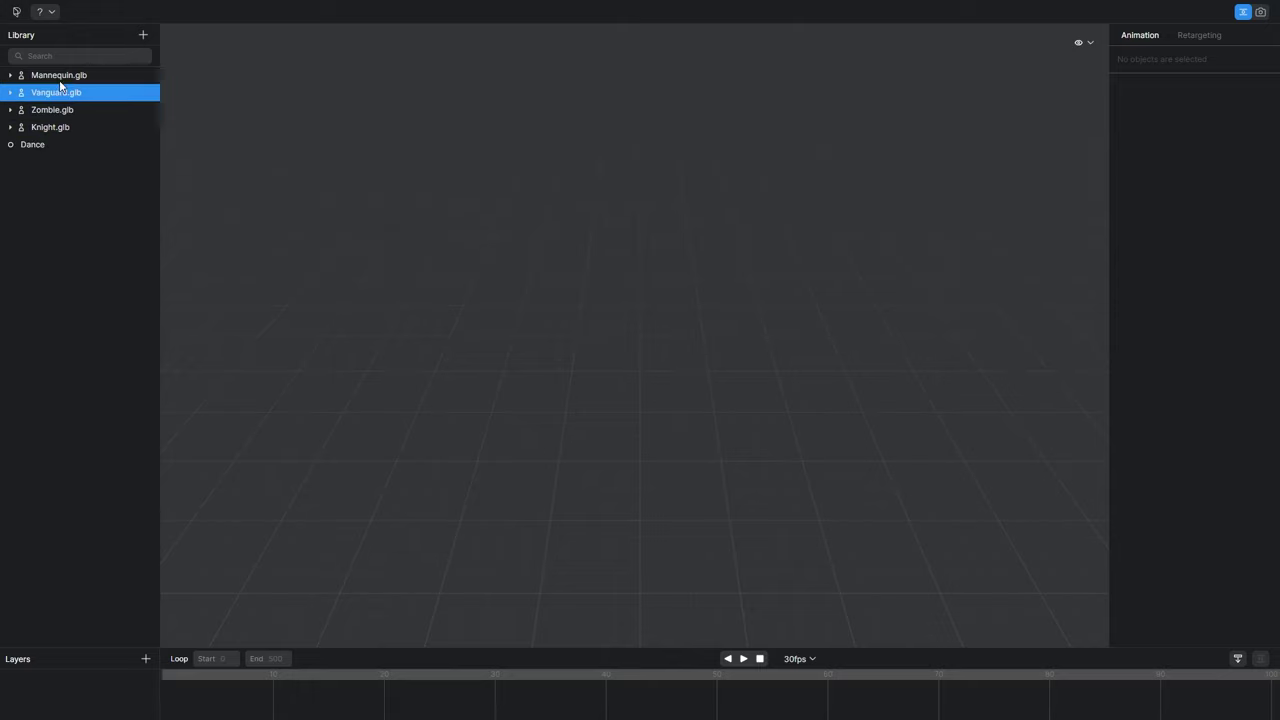
{"action": "left_click", "coordinate": [74, 77]}
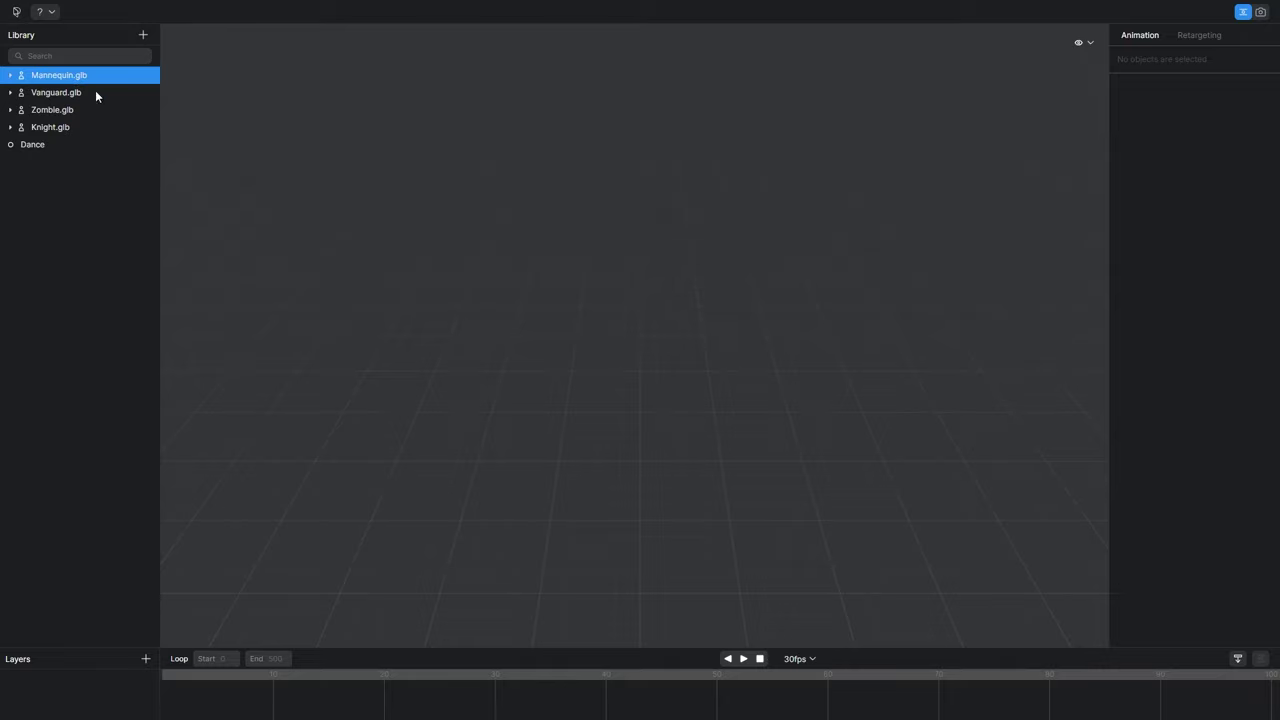
{"action": "left_click", "coordinate": [75, 144]}
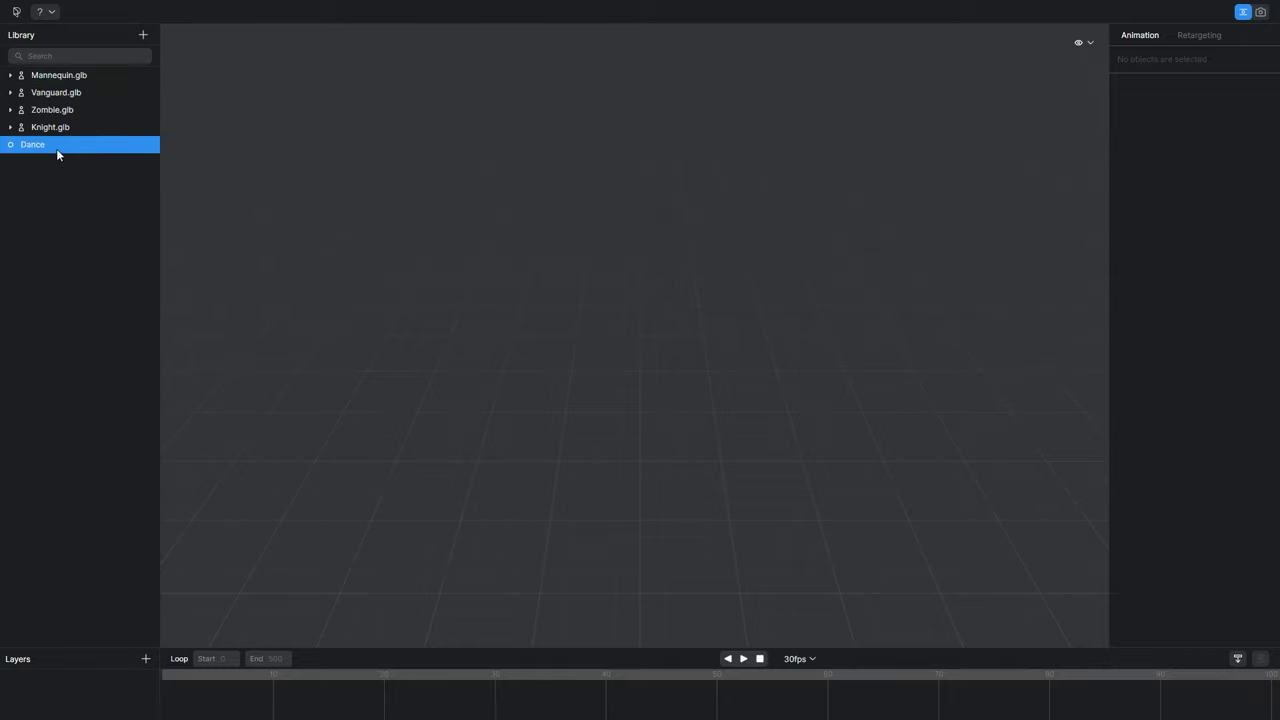
{"action": "left_click_drag", "start_coordinate": [50, 146], "coordinate": [71, 76]}
Play back the Dance motion on Mannequin.glb with the viewport zoomed in.
{"action": "left_click", "coordinate": [57, 75]}
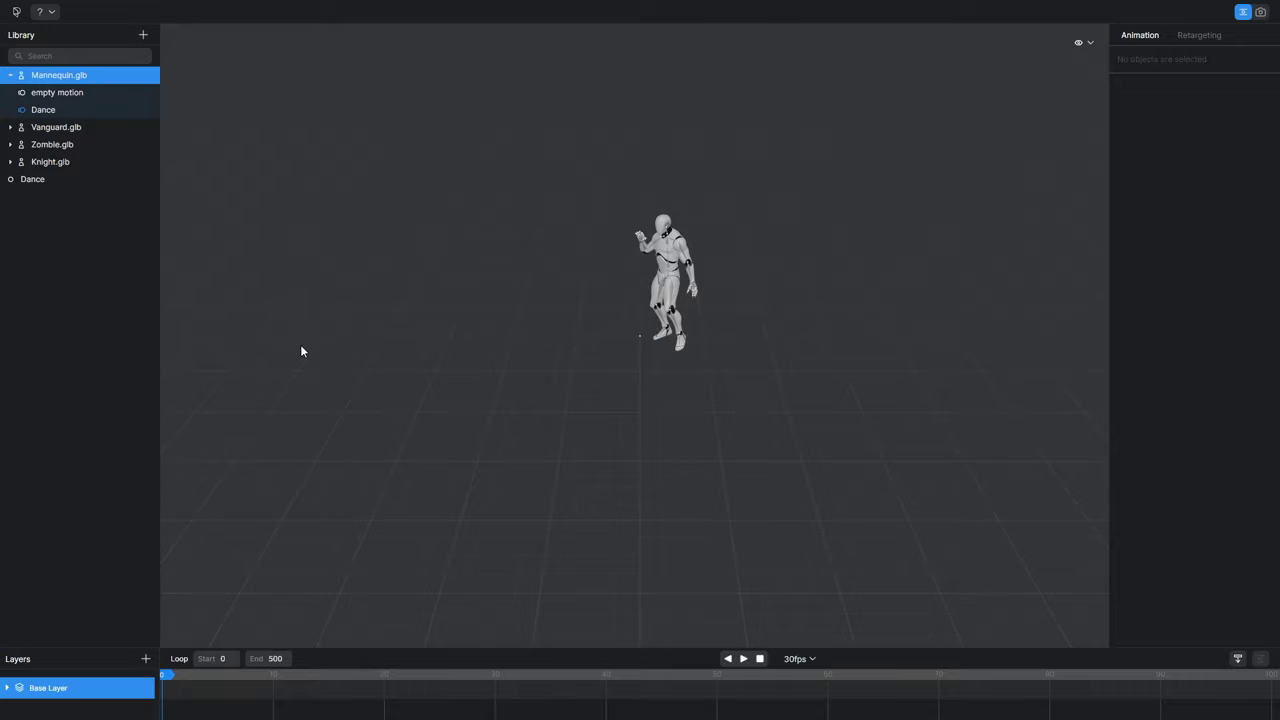
{"action": "scroll", "coordinate": [713, 317], "scroll_direction": "up", "scroll_amount": 5}
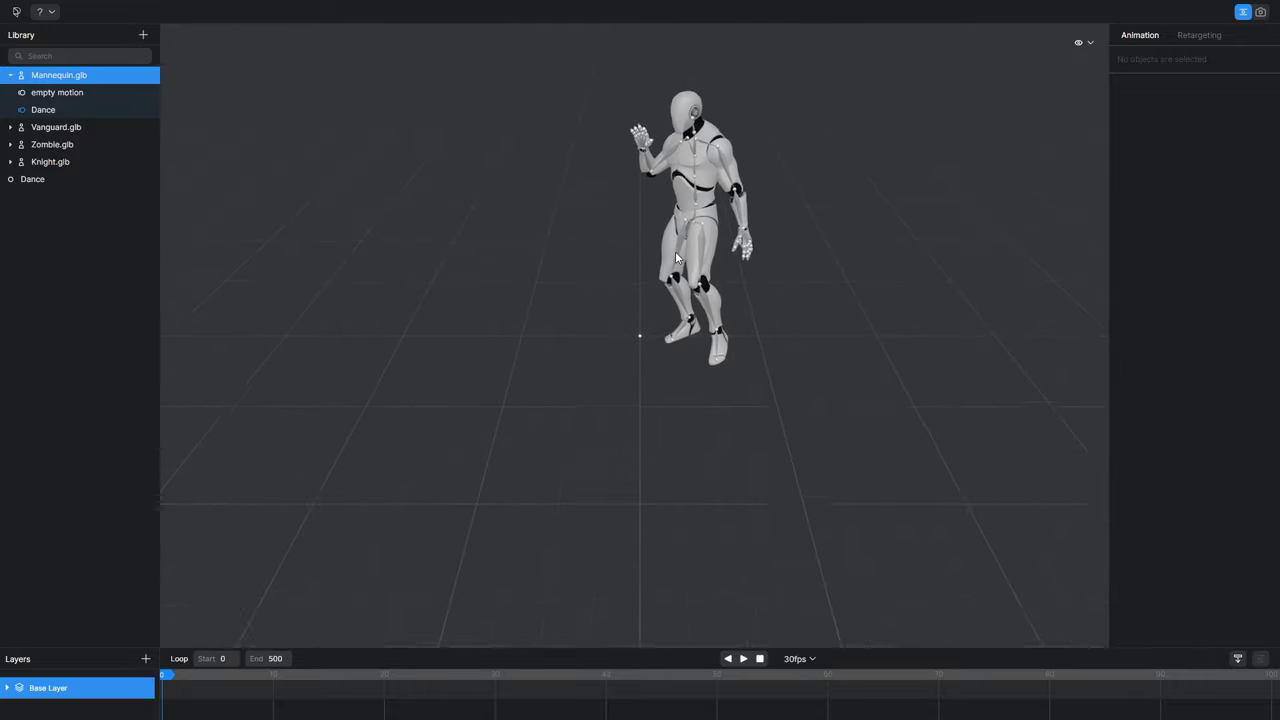
{"action": "left_click", "coordinate": [742, 660]}
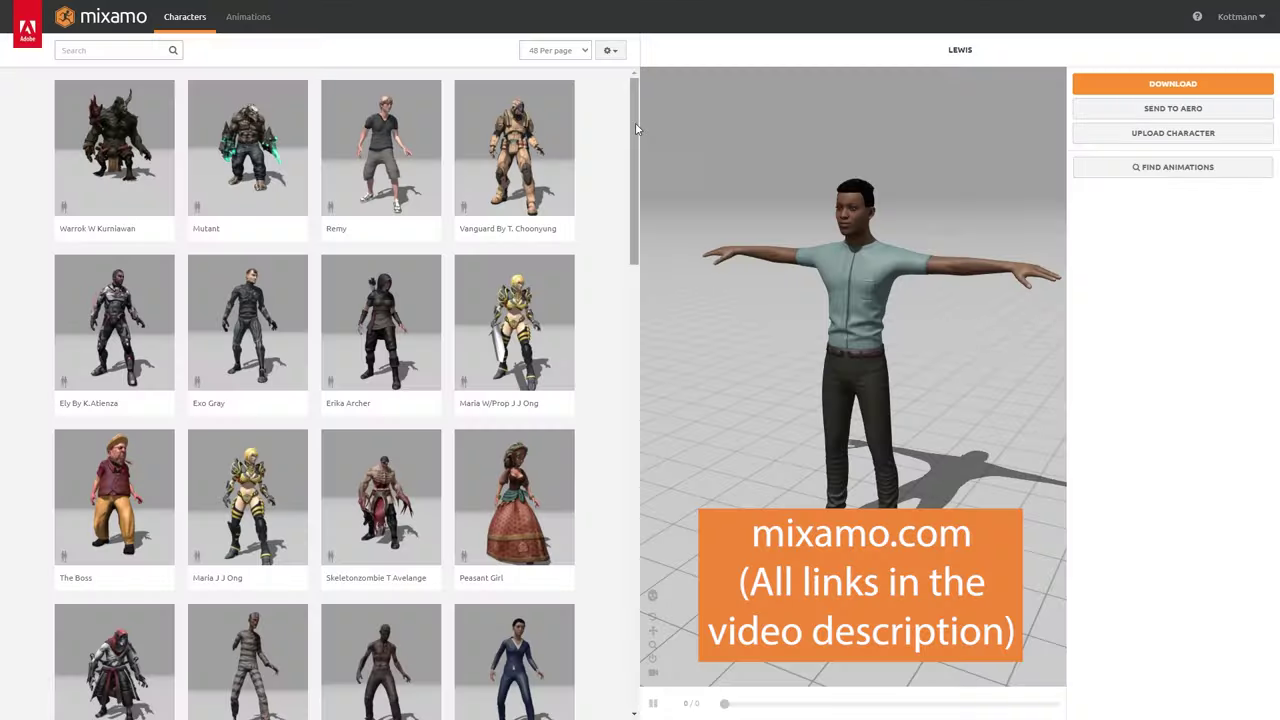
Download Mixamo's Mannequin character as FBX Binary in T-pose.
{"action": "left_click_drag", "start_coordinate": [635, 122], "coordinate": [557, 250]}
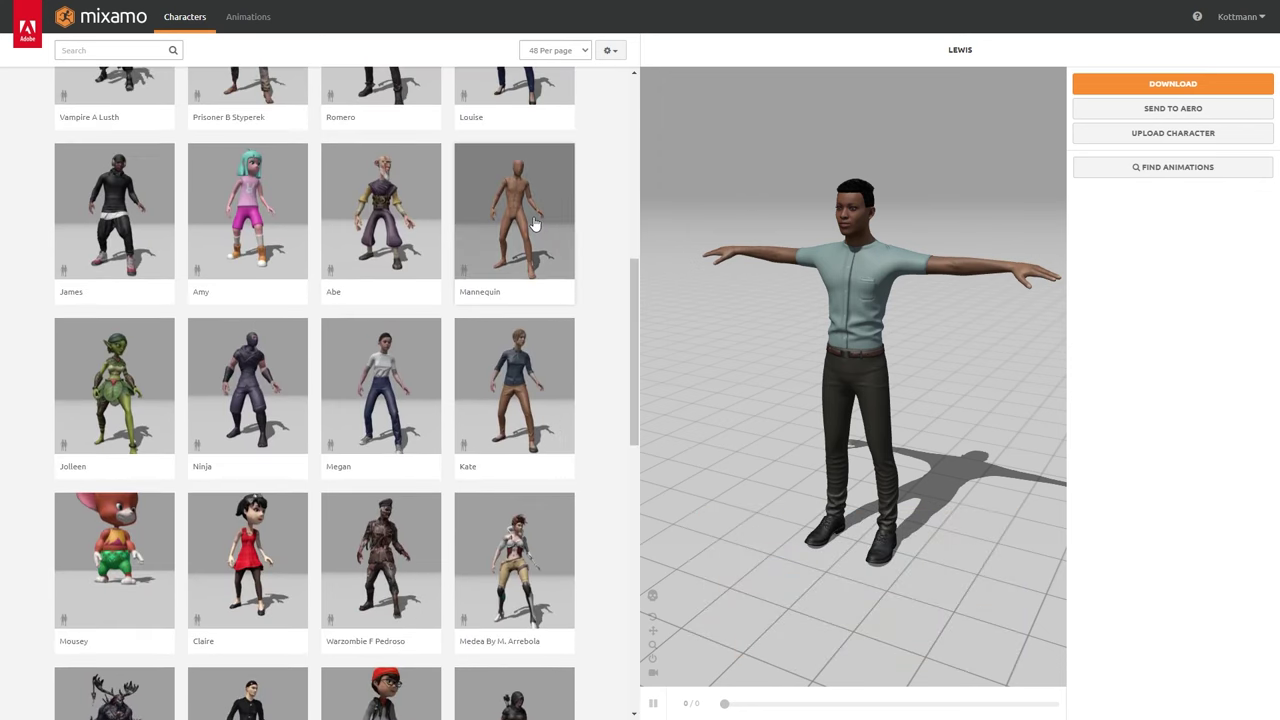
{"action": "left_click", "coordinate": [535, 228]}
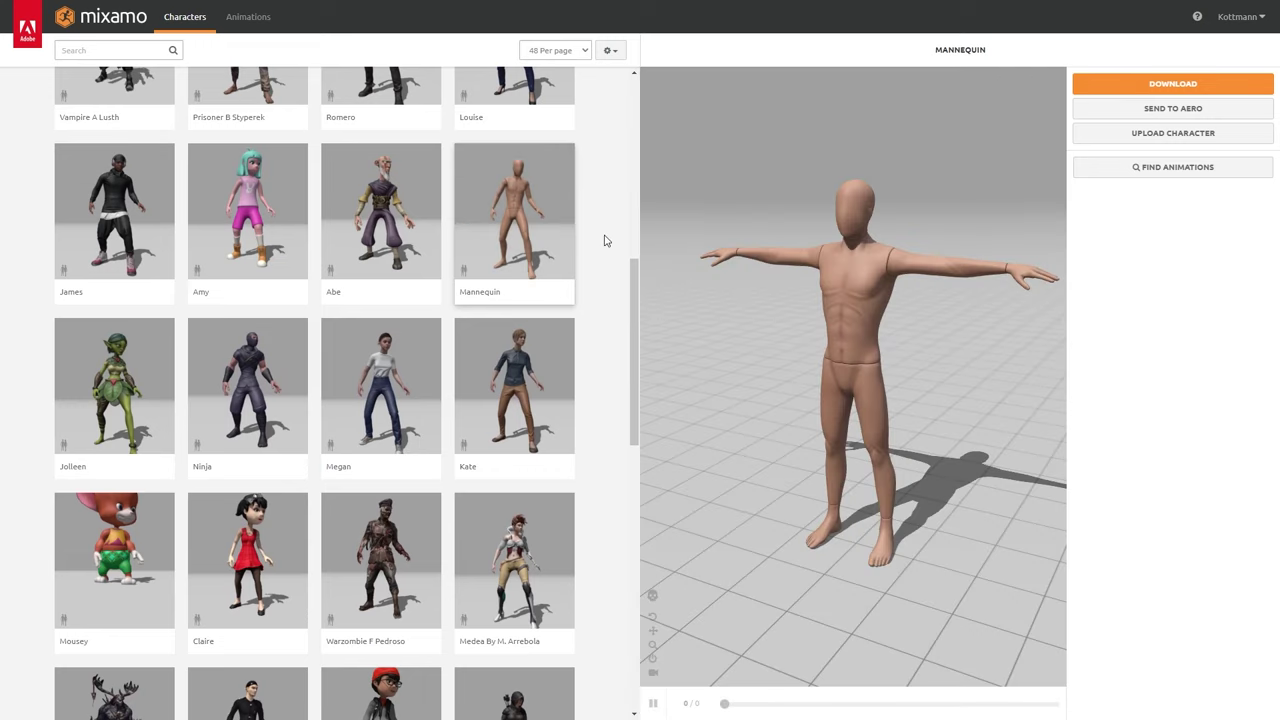
{"action": "left_click", "coordinate": [1214, 85]}
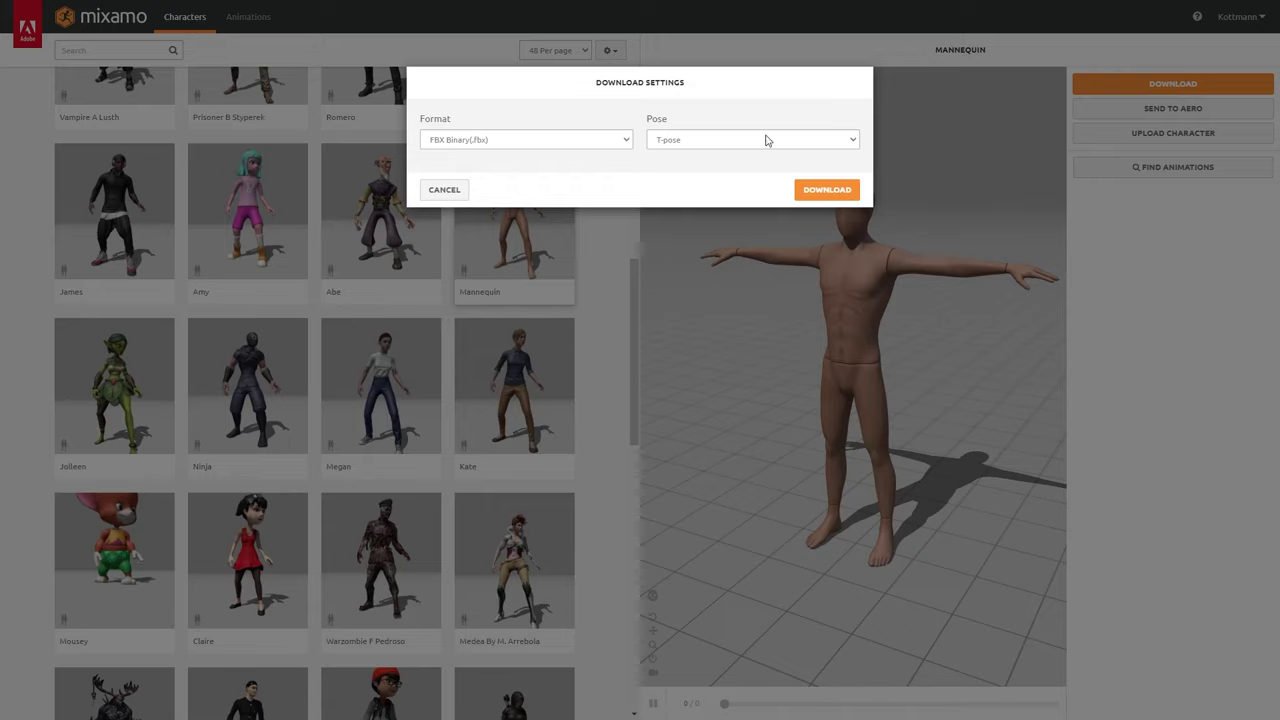
{"action": "left_click", "coordinate": [837, 191]}
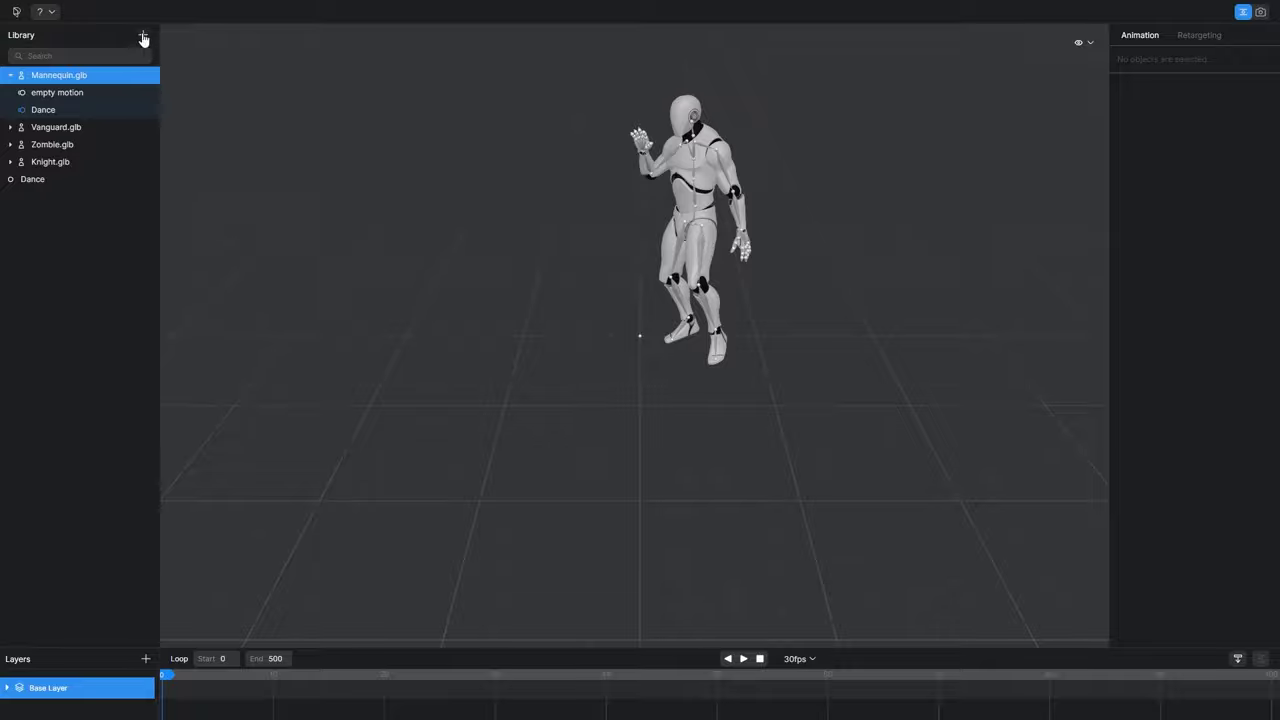
Import Mannequin.fbx into Plask's library.
{"action": "left_click", "coordinate": [143, 37]}
{"action": "left_click", "coordinate": [640, 405]}
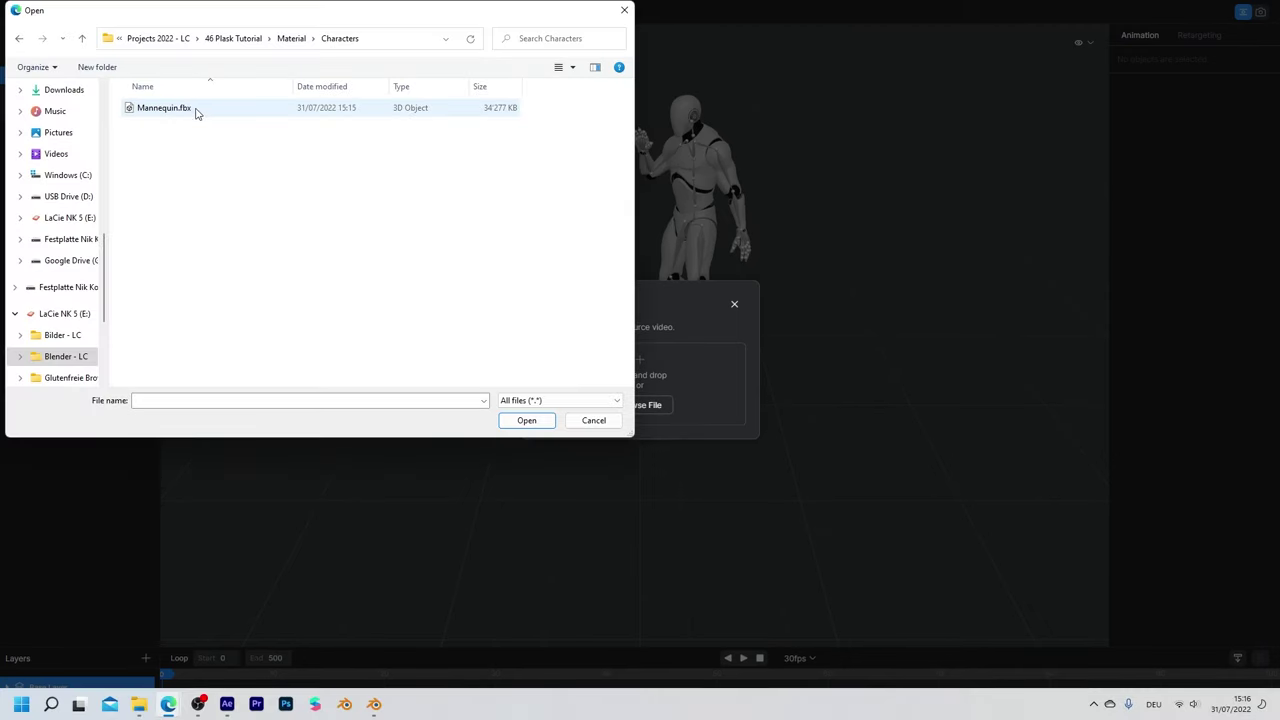
{"action": "left_click", "coordinate": [196, 112]}
{"action": "left_click", "coordinate": [526, 420]}
{"action": "left_click", "coordinate": [38, 199]}
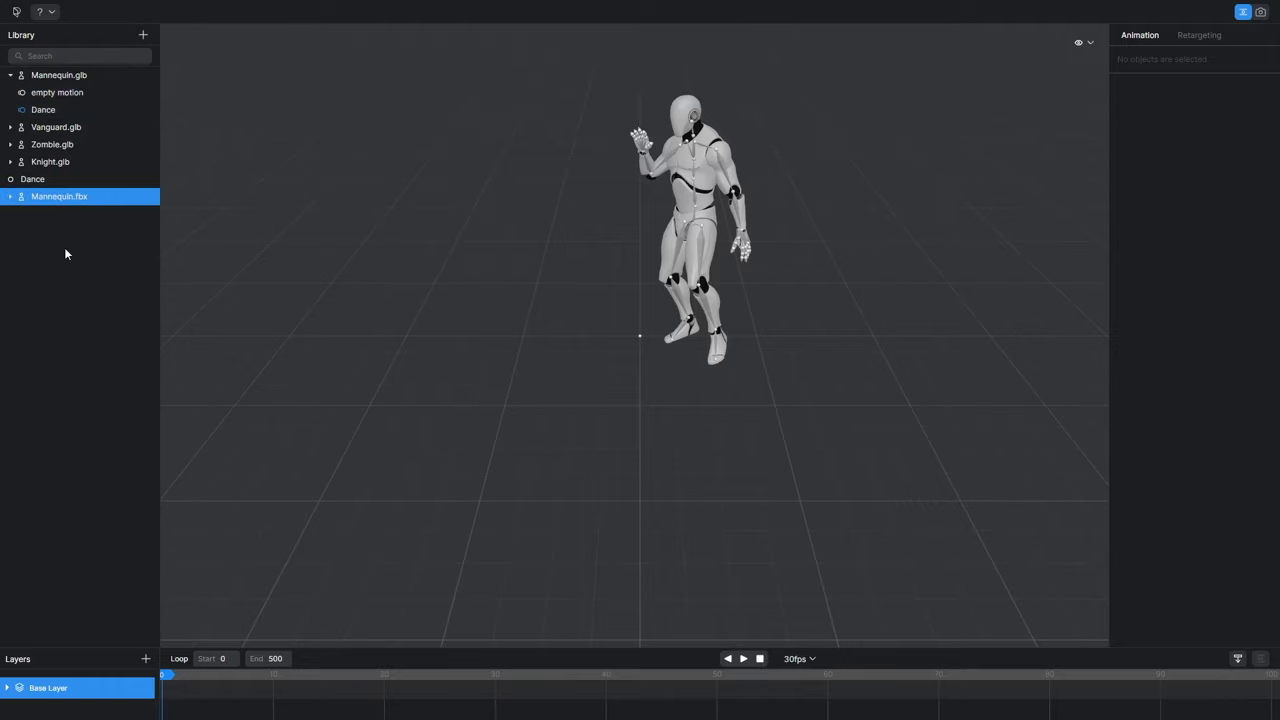
Delete Mannequin.fbx's Armature|mixamo.com|Layer0 motion.
{"action": "left_click", "coordinate": [11, 199]}
{"action": "left_click", "coordinate": [96, 219]}
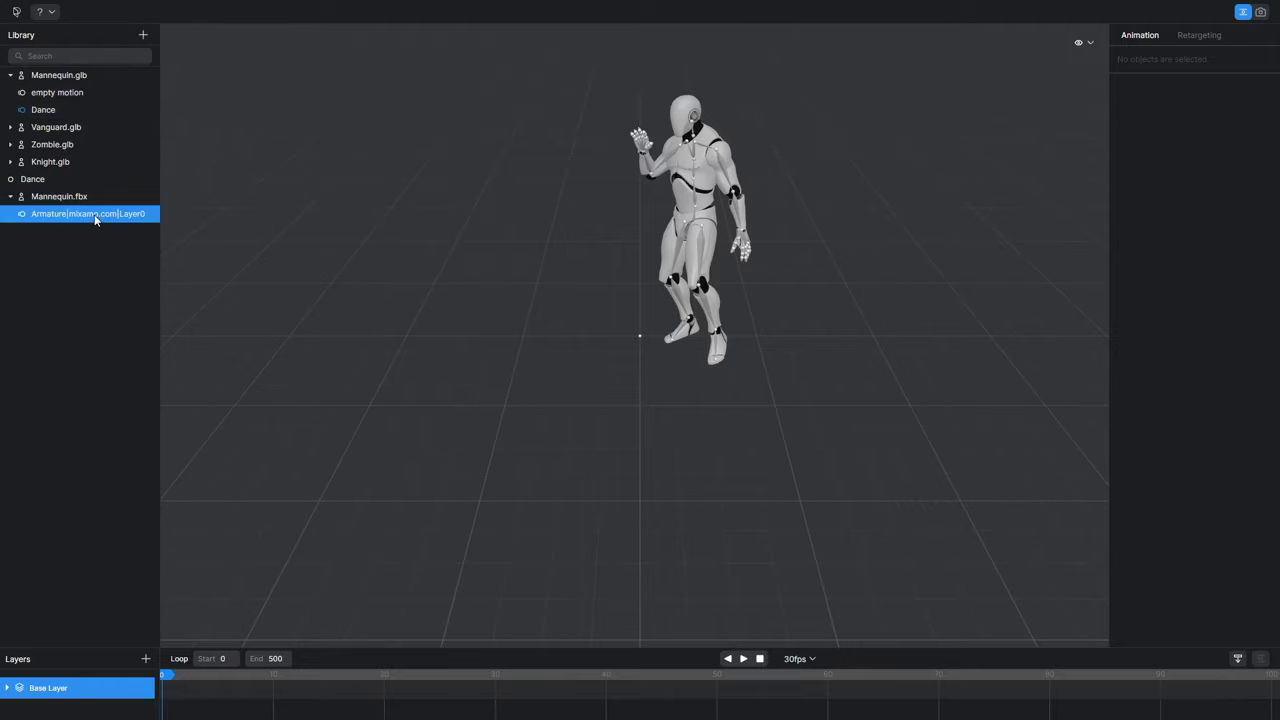
{"action": "right_click", "coordinate": [146, 218]}
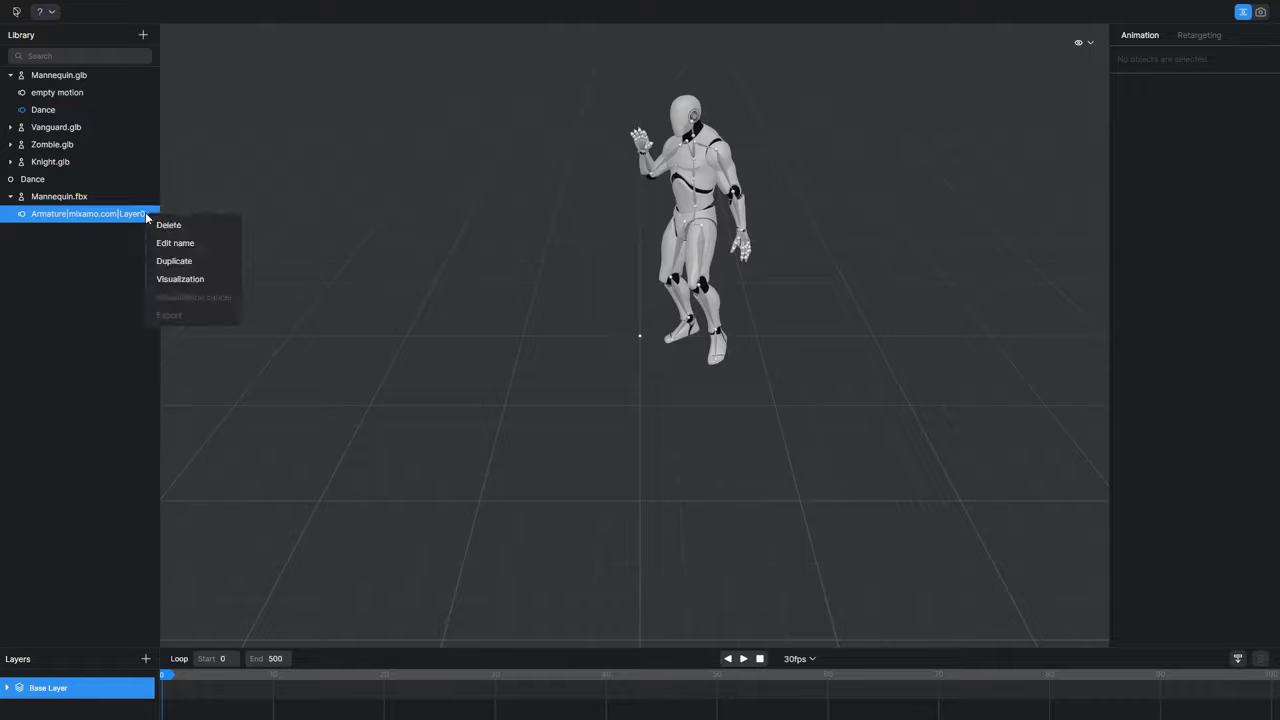
{"action": "left_click", "coordinate": [202, 229]}
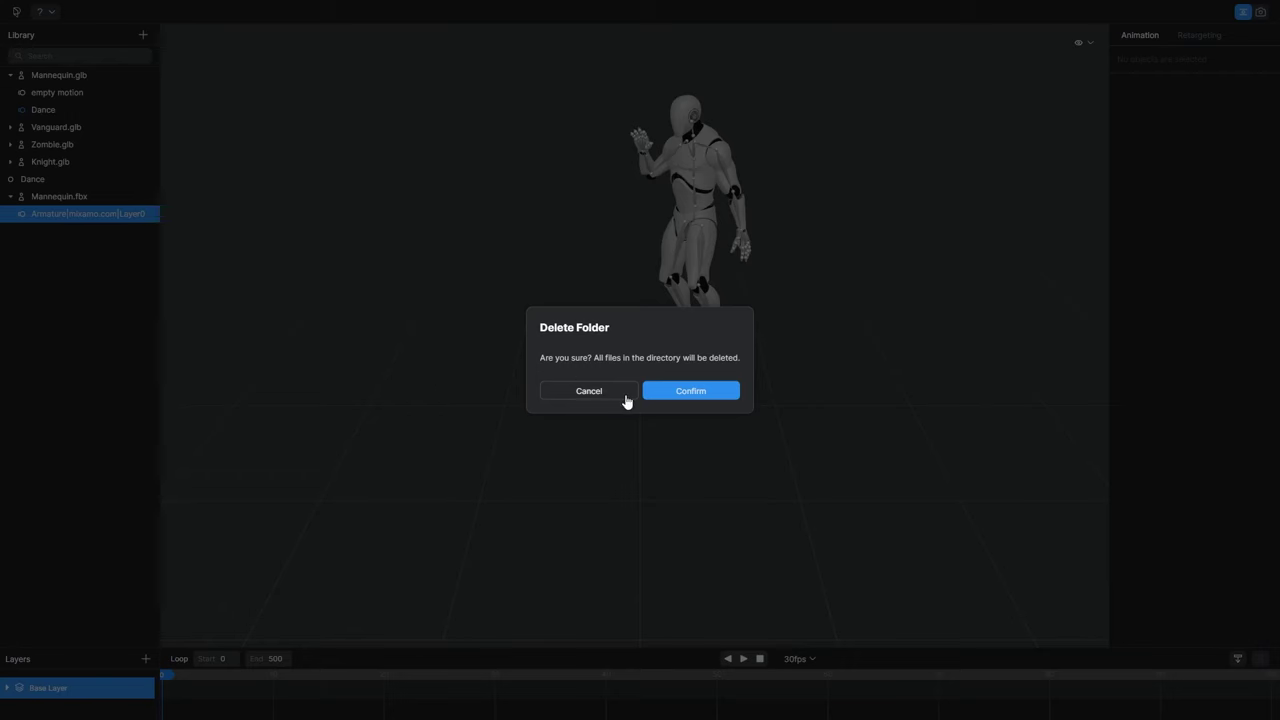
{"action": "left_click", "coordinate": [703, 393]}
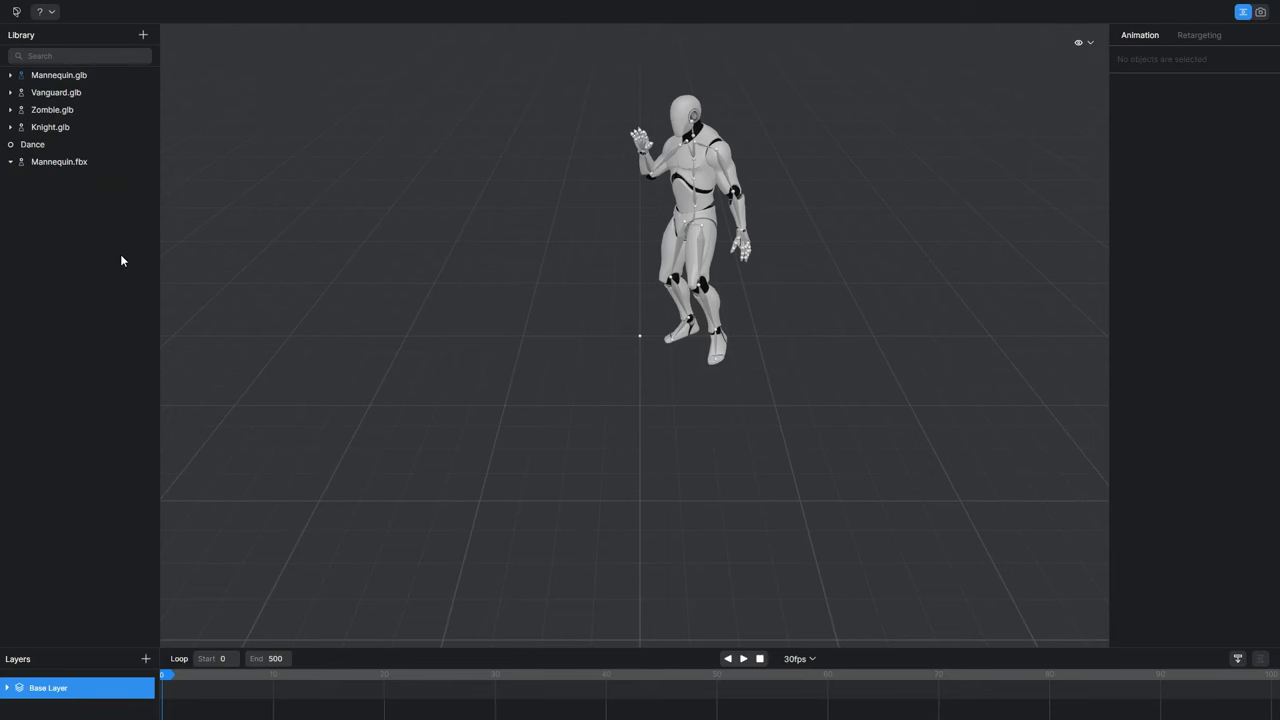
Apply the Dance motion to Mannequin.fbx and preview it playing.
{"action": "left_click", "coordinate": [77, 142]}
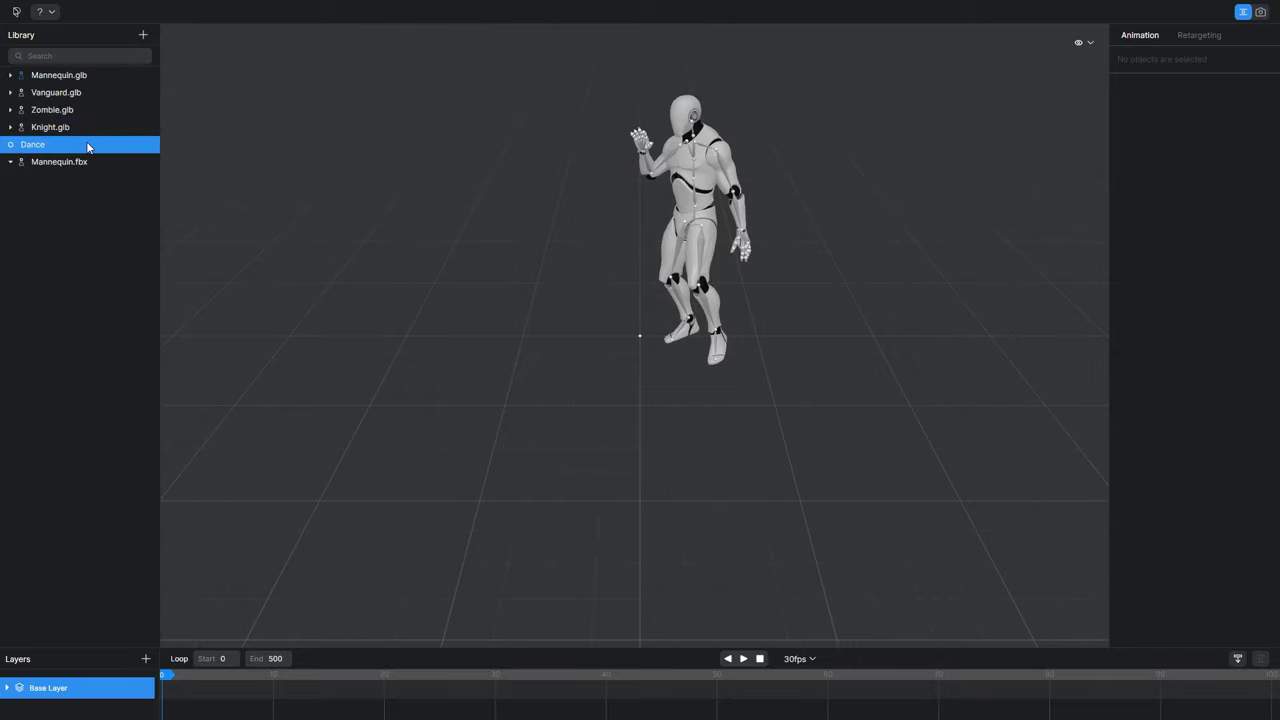
{"action": "left_click_drag", "start_coordinate": [86, 147], "coordinate": [90, 168]}
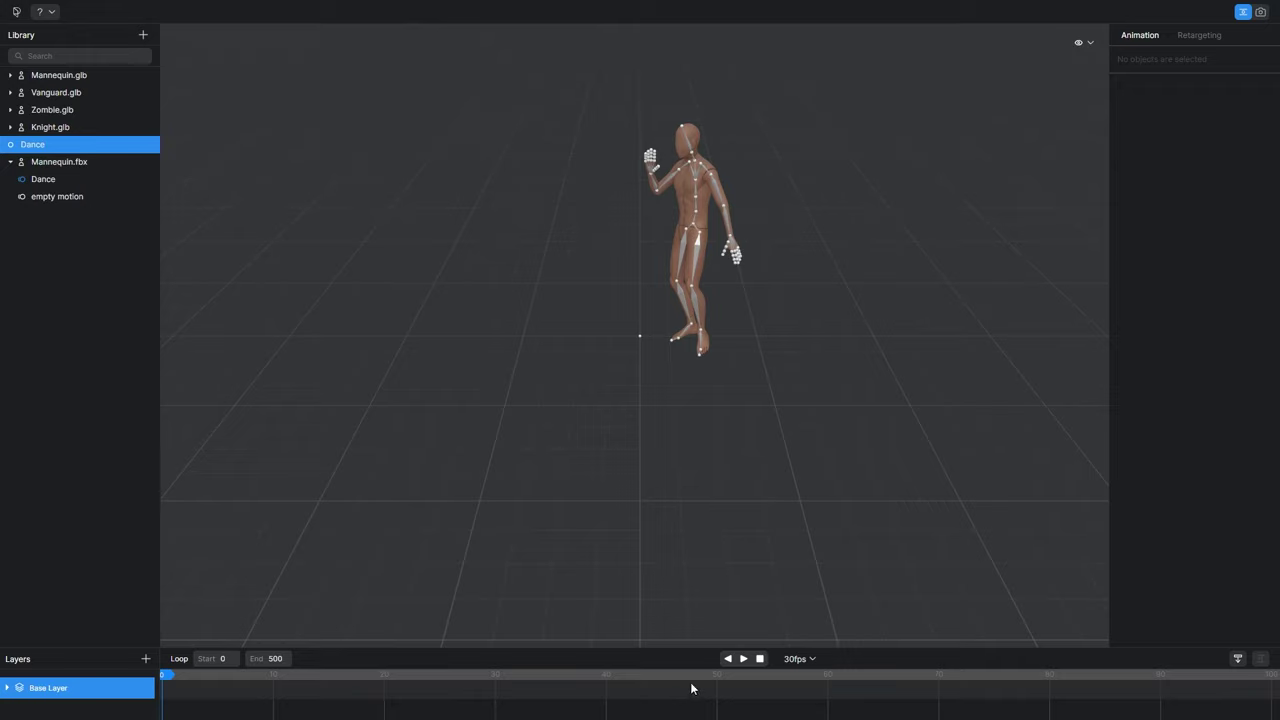
{"action": "left_click", "coordinate": [744, 659]}
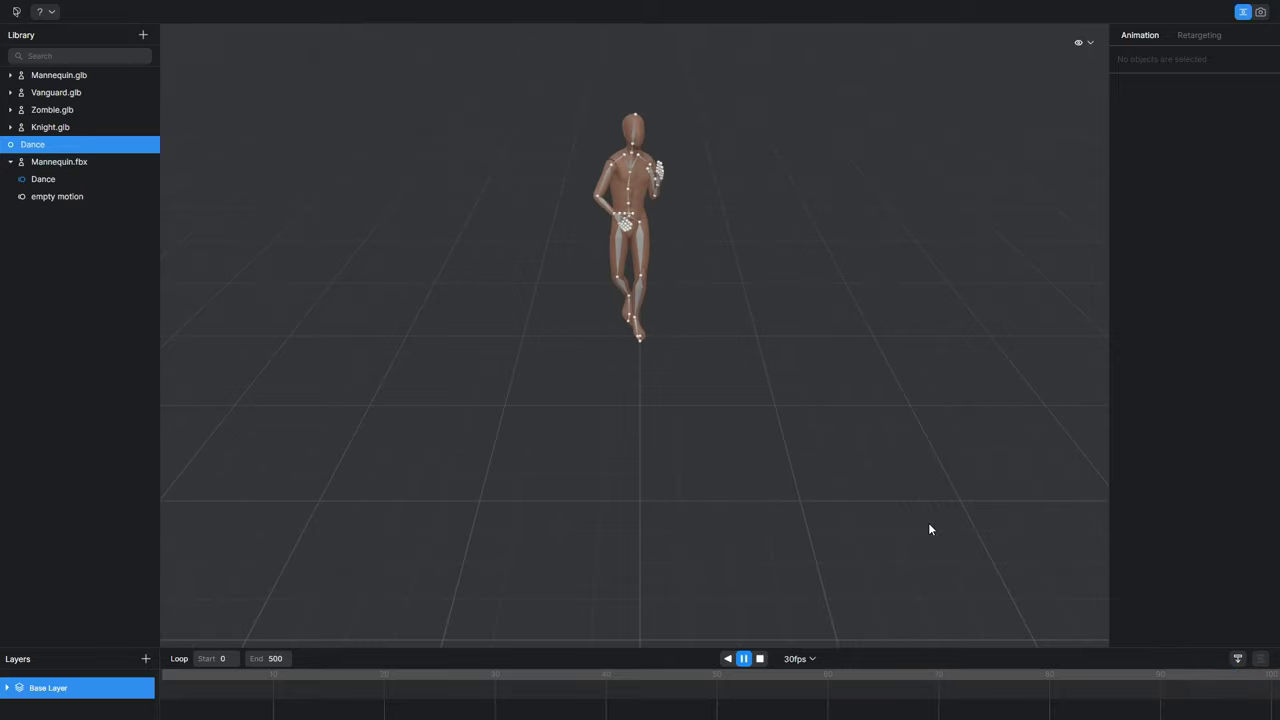
{"action": "left_click", "coordinate": [186, 268]}
Export Mannequin.fbx with the Dance motion in fbx format, then box-select Blender's default objects.
{"action": "left_click", "coordinate": [85, 164]}
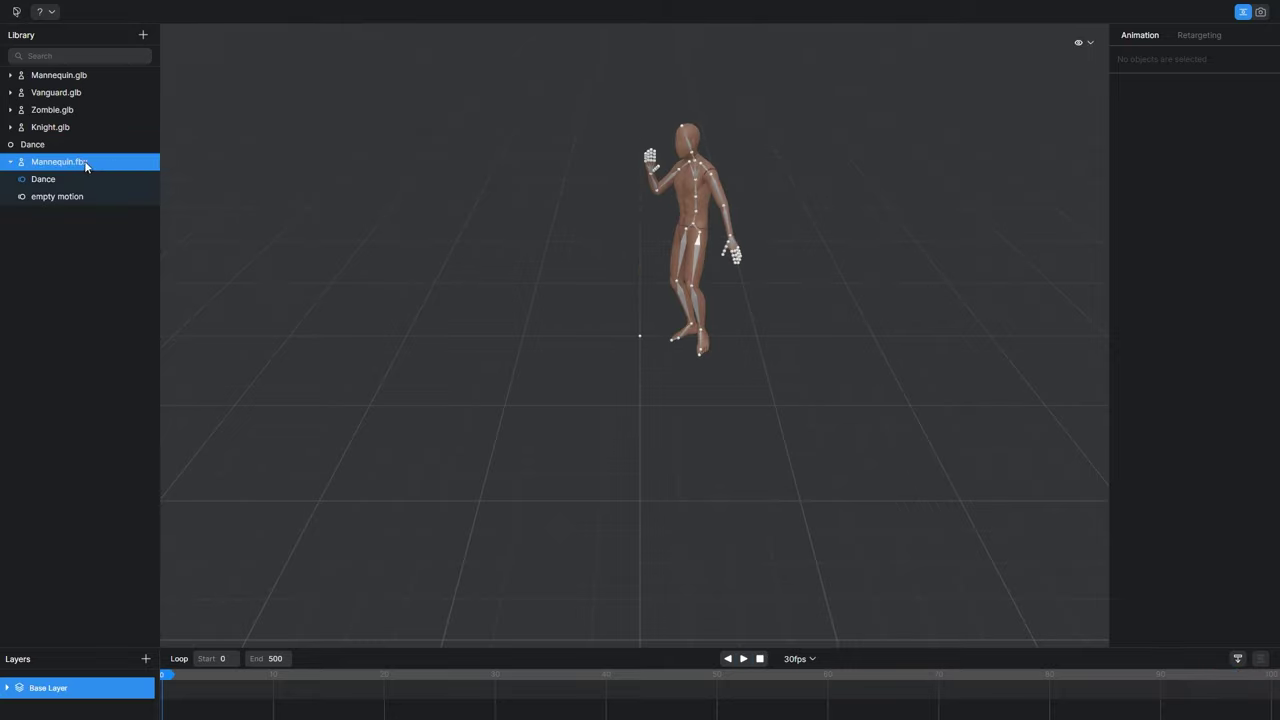
{"action": "right_click", "coordinate": [137, 162]}
{"action": "left_click", "coordinate": [175, 263]}
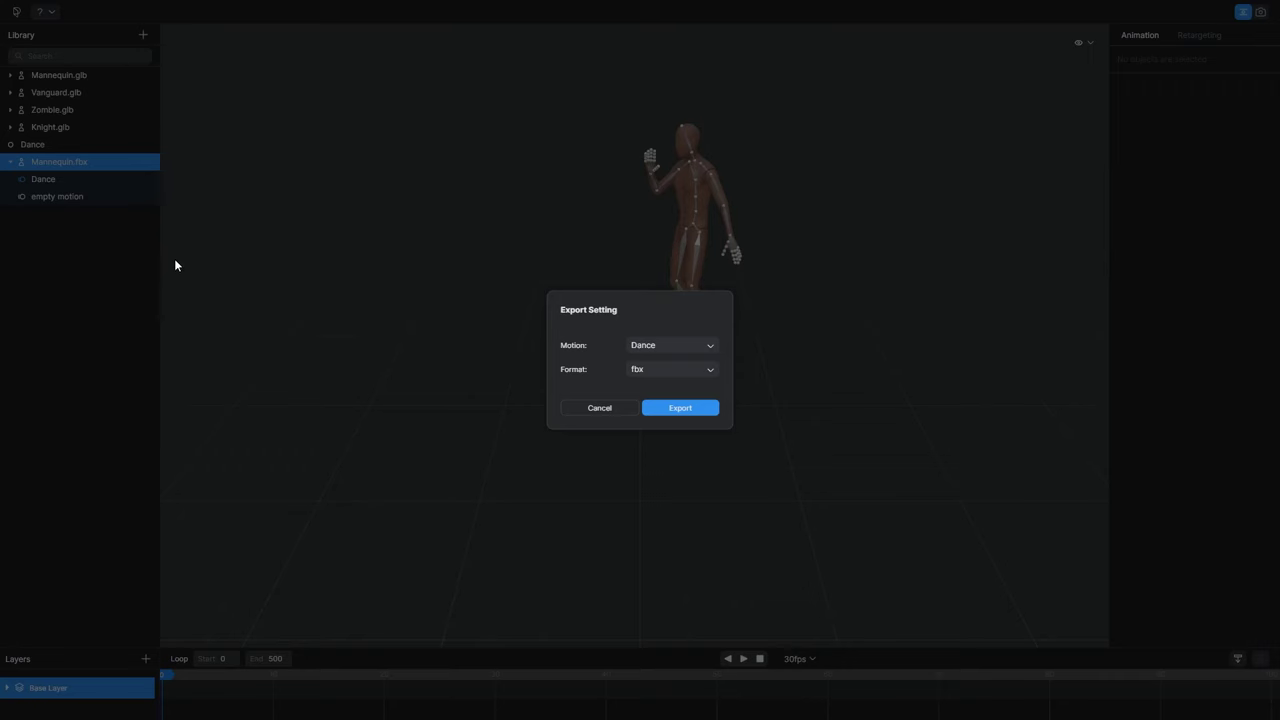
{"action": "left_click", "coordinate": [684, 349]}
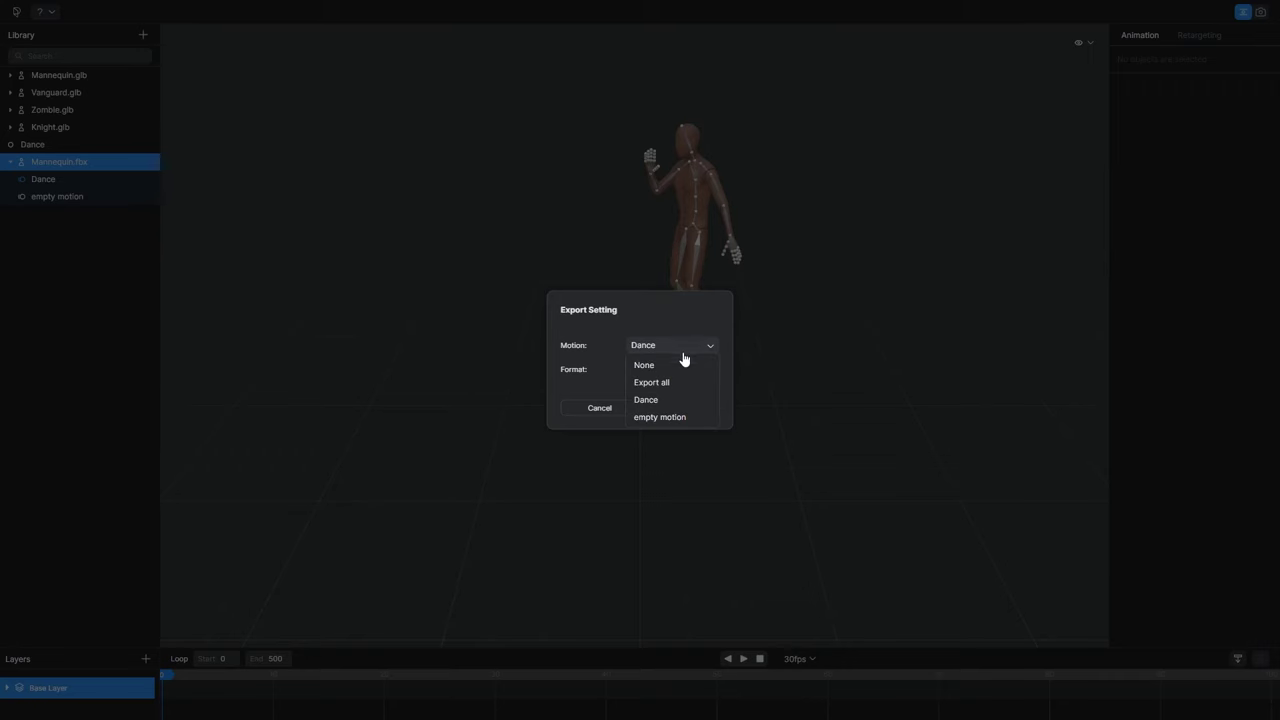
{"action": "left_click", "coordinate": [686, 401]}
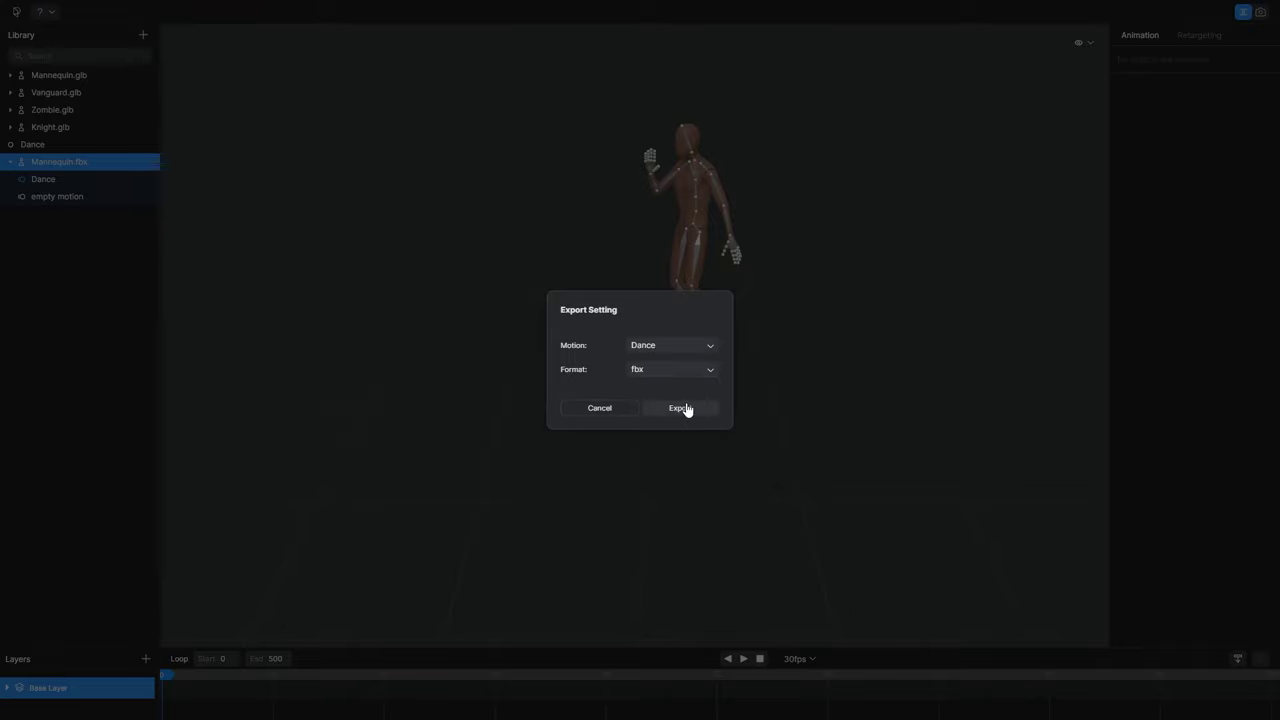
{"action": "left_click", "coordinate": [676, 372]}
{"action": "left_click", "coordinate": [680, 391]}
{"action": "left_click", "coordinate": [677, 409]}
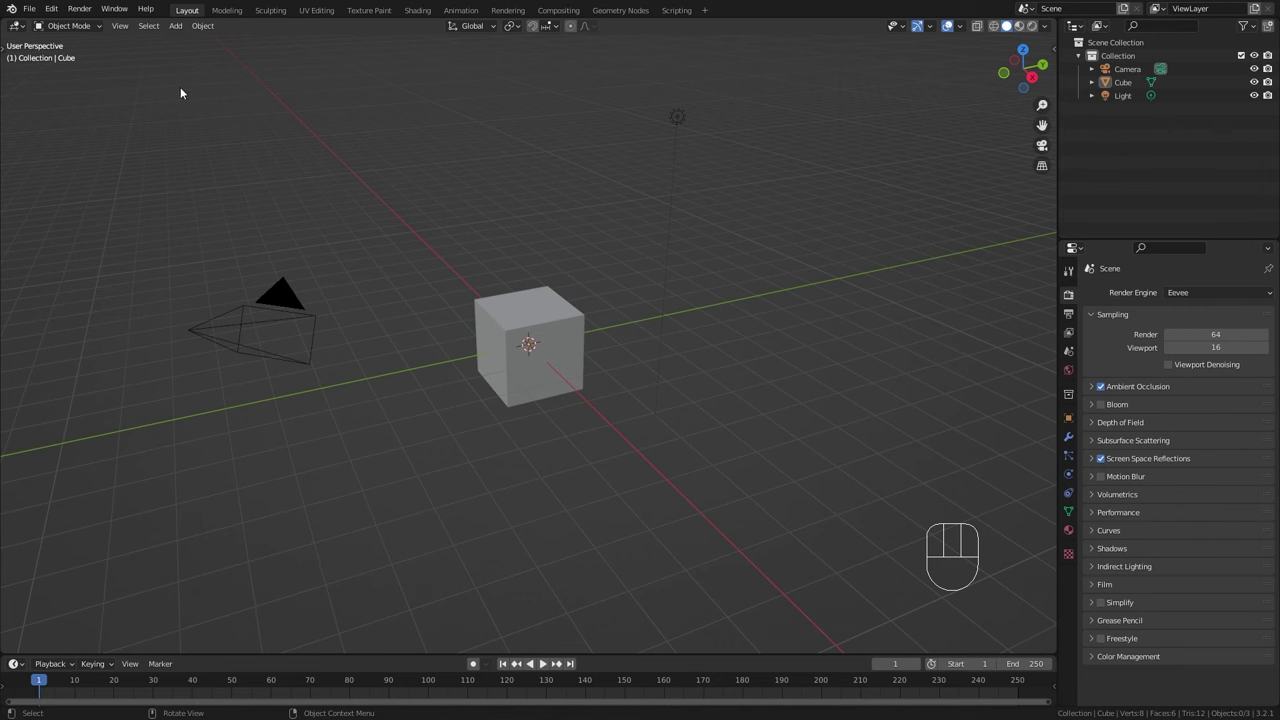
{"action": "left_click_drag", "start_coordinate": [122, 76], "coordinate": [760, 452]}
Delete Blender's default camera, cube and light and begin an FBX import.
{"action": "key", "text": "Delete"}
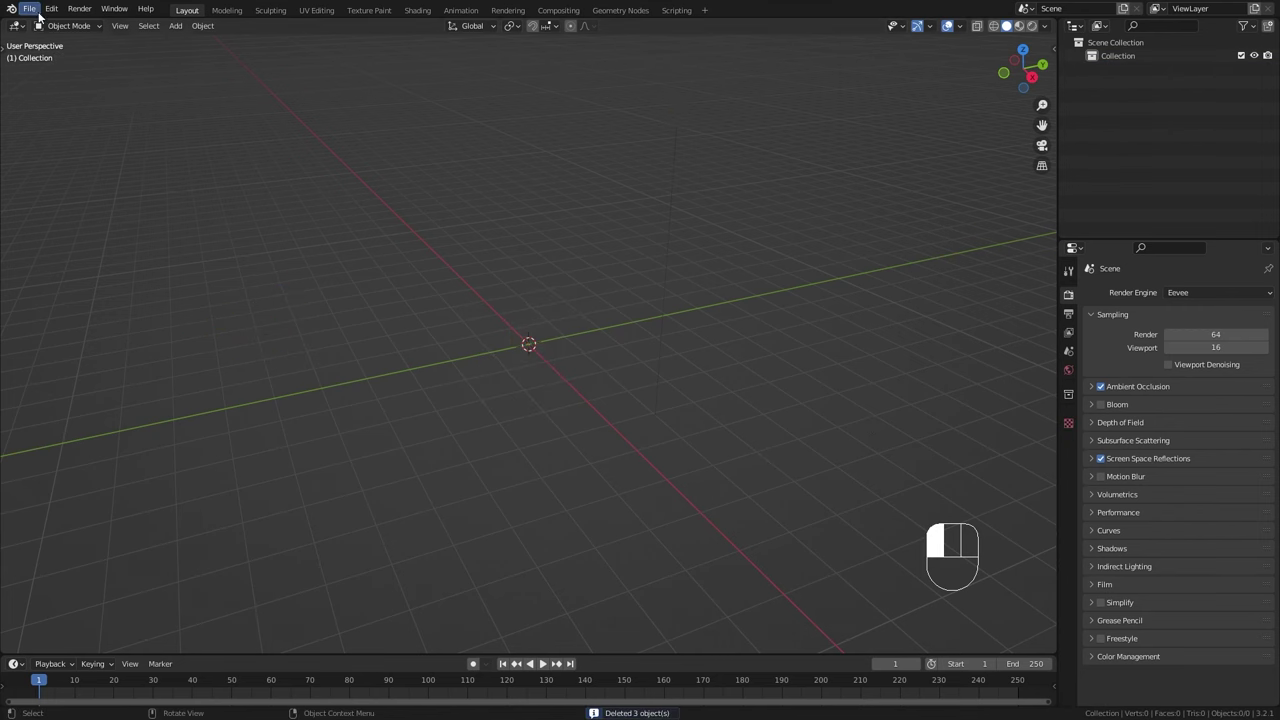
{"action": "left_click", "coordinate": [29, 9]}
{"action": "mouse_move", "coordinate": [48, 189]}
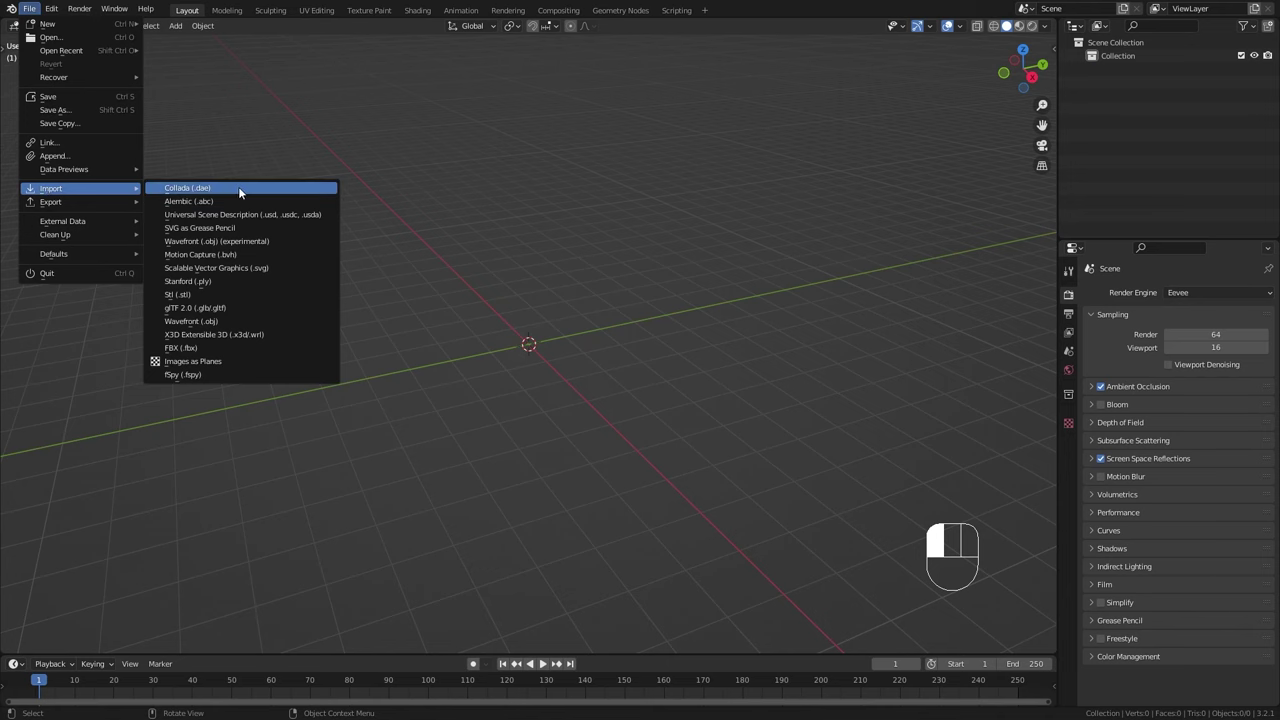
{"action": "left_click", "coordinate": [217, 347]}
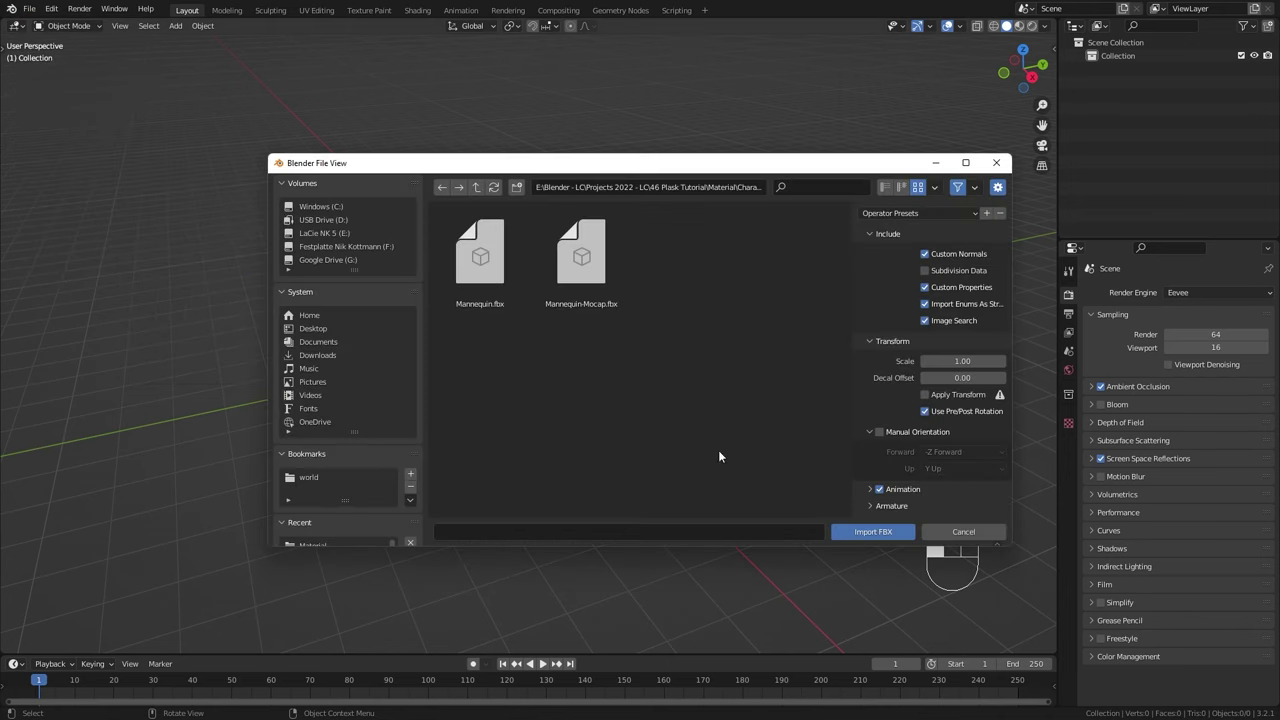
Pick Mannequin-Mocap.fbx and enable Automatic Bone Orientation in the armature options.
{"action": "left_click", "coordinate": [581, 258]}
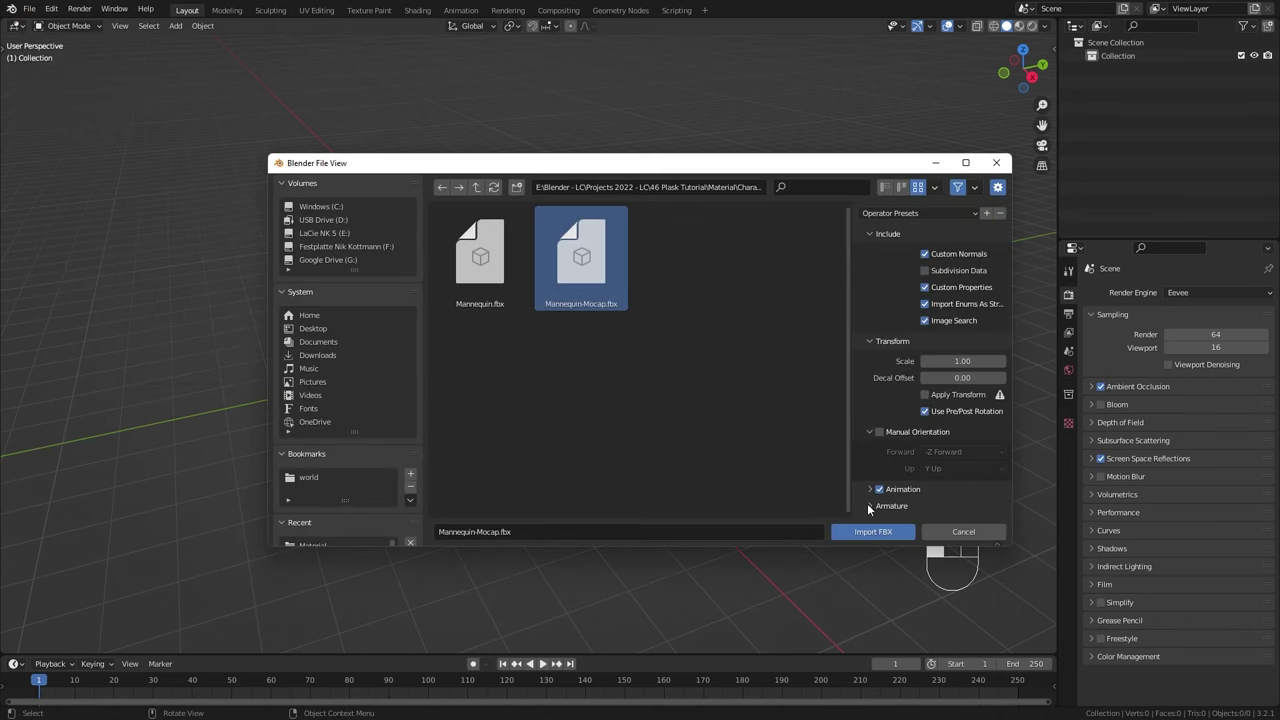
{"action": "scroll", "coordinate": [996, 411], "scroll_direction": "down", "scroll_amount": 2}
{"action": "left_click", "coordinate": [954, 419]}
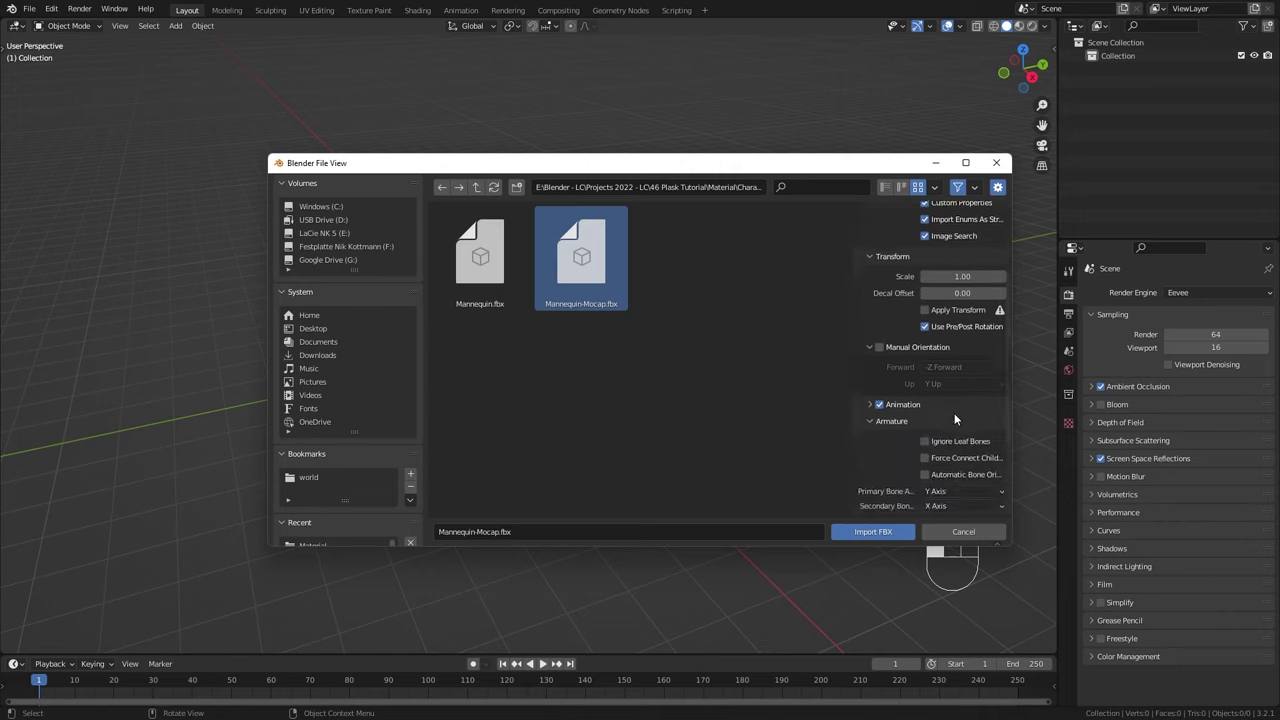
{"action": "left_click", "coordinate": [928, 474]}
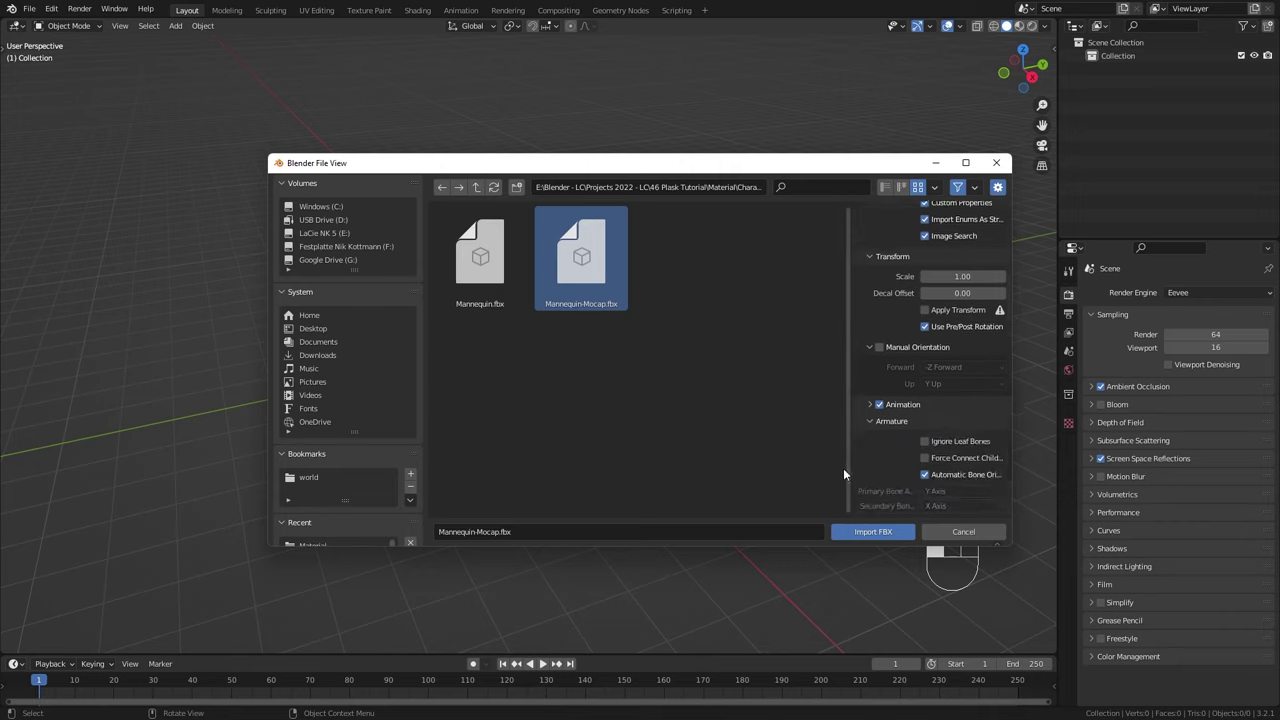
Import Mannequin-Mocap.fbx and play its dance animation, orbiting around the figure.
{"action": "left_click", "coordinate": [878, 531]}
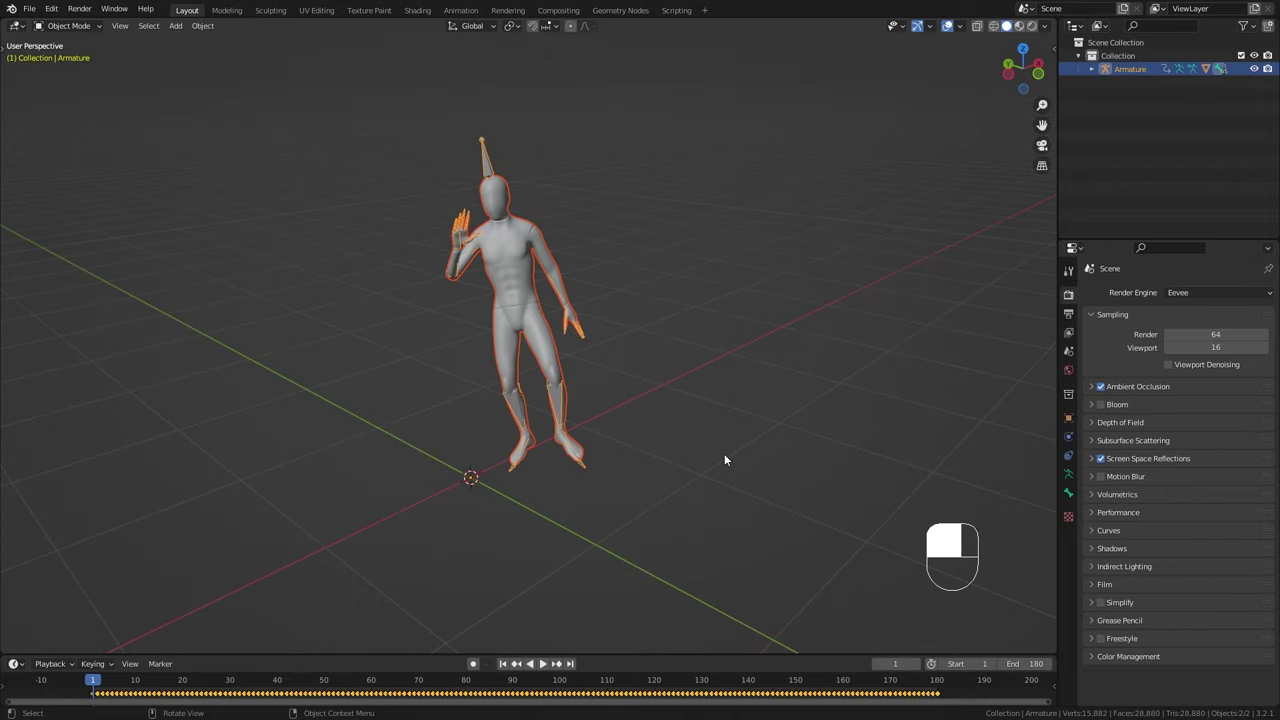
{"action": "left_click", "coordinate": [541, 664]}
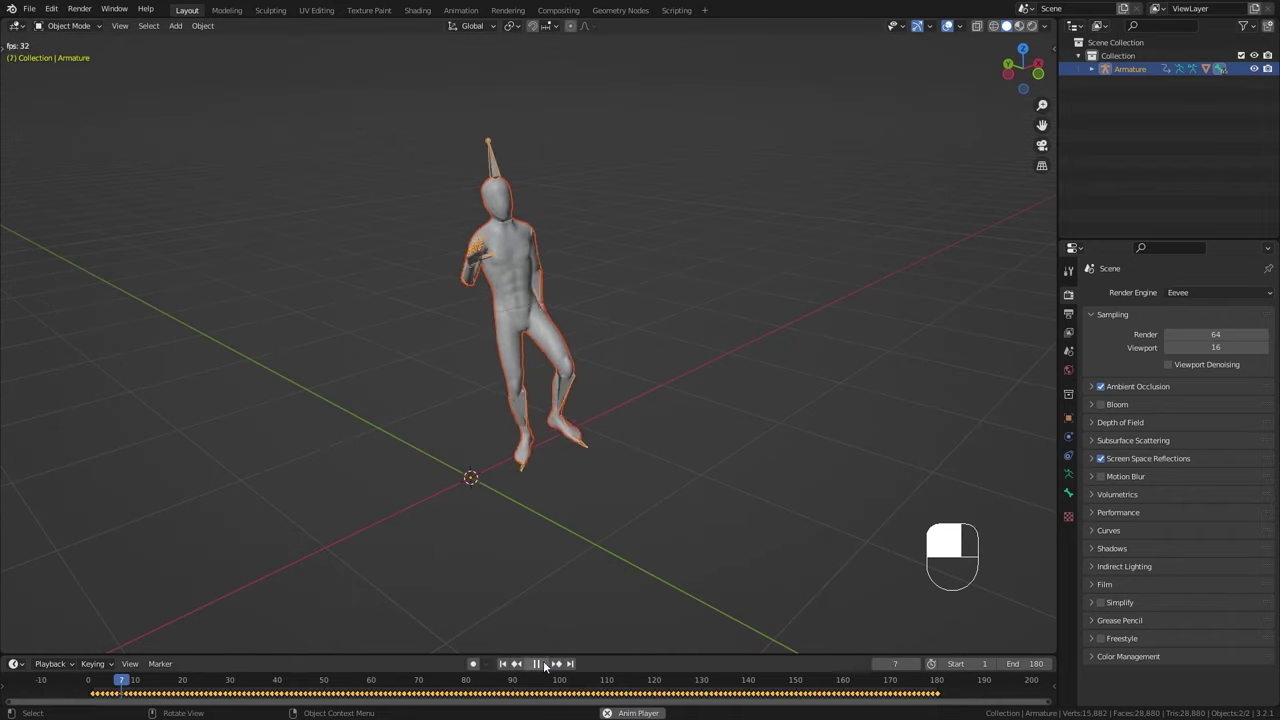
{"action": "middle_click_drag", "start_coordinate": [696, 505], "coordinate": [479, 560]}
{"action": "key", "text": "Escape"}
{"action": "scroll", "coordinate": [479, 560], "scroll_direction": "up", "scroll_amount": 2}
In Material Preview, turn off Show Backface on Ch36_Body's material.
{"action": "left_click", "coordinate": [1021, 27]}
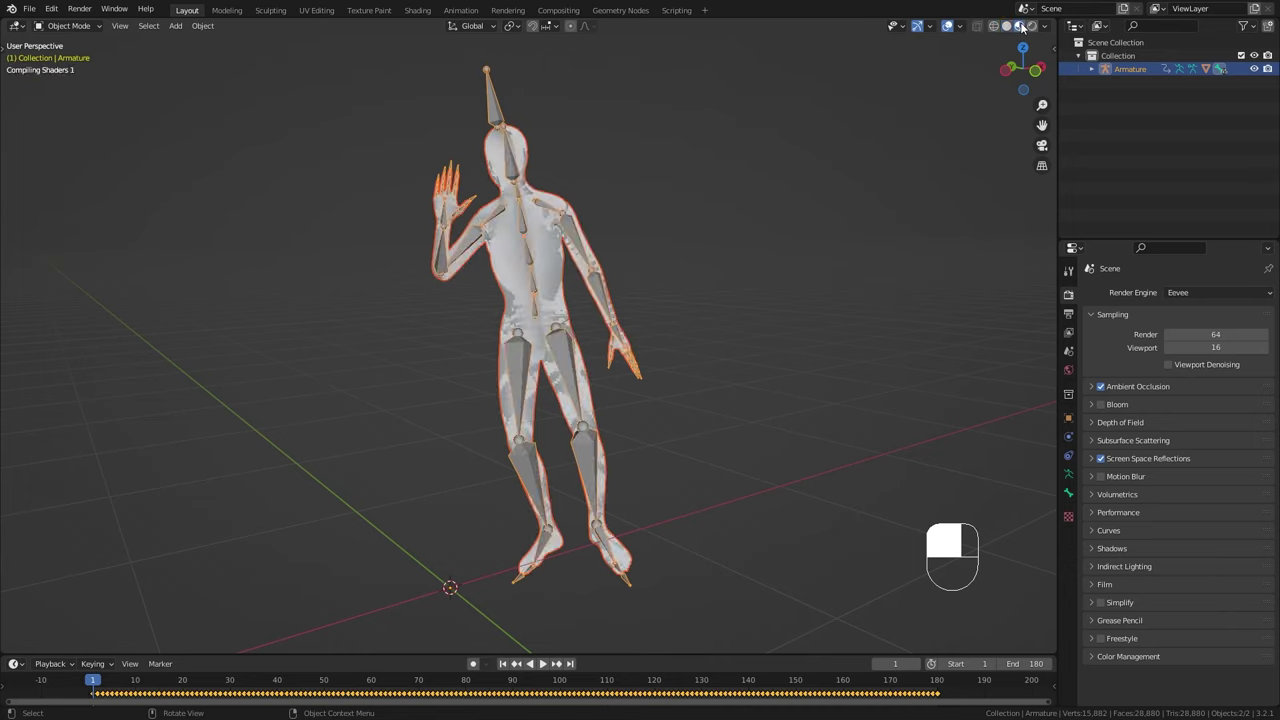
{"action": "left_click", "coordinate": [556, 253]}
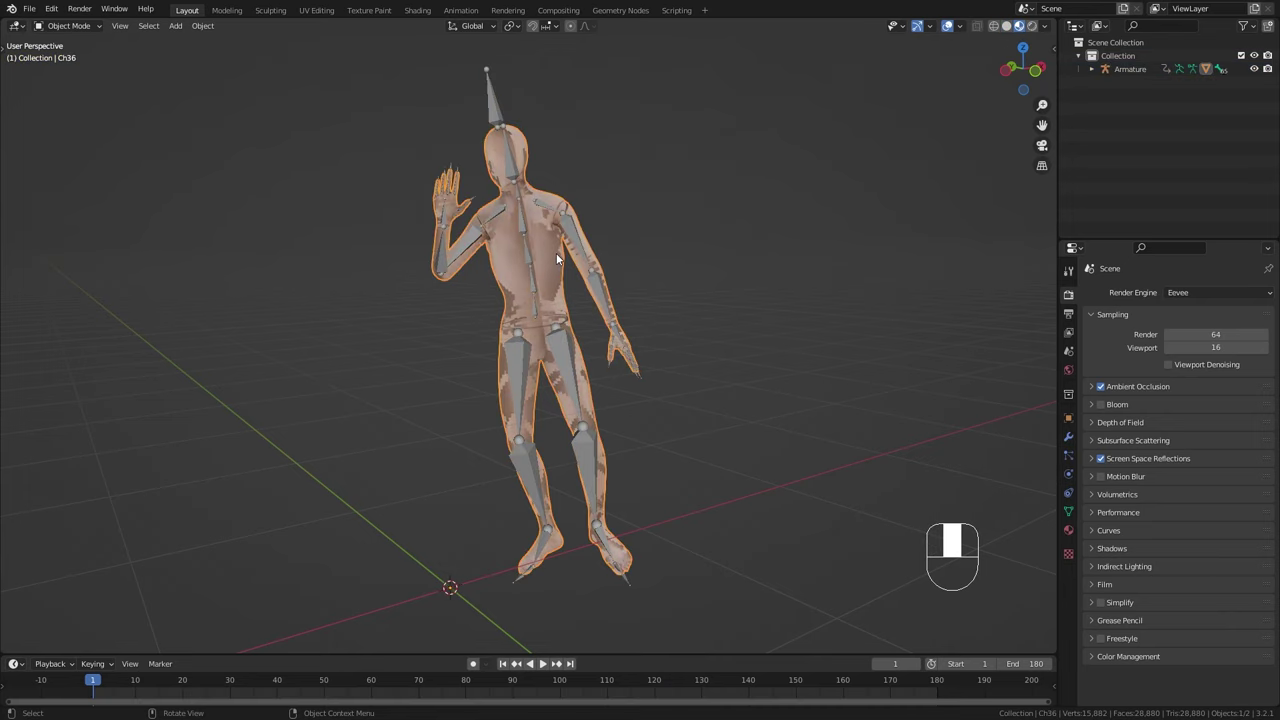
{"action": "left_click", "coordinate": [1068, 530]}
{"action": "left_click", "coordinate": [1094, 390]}
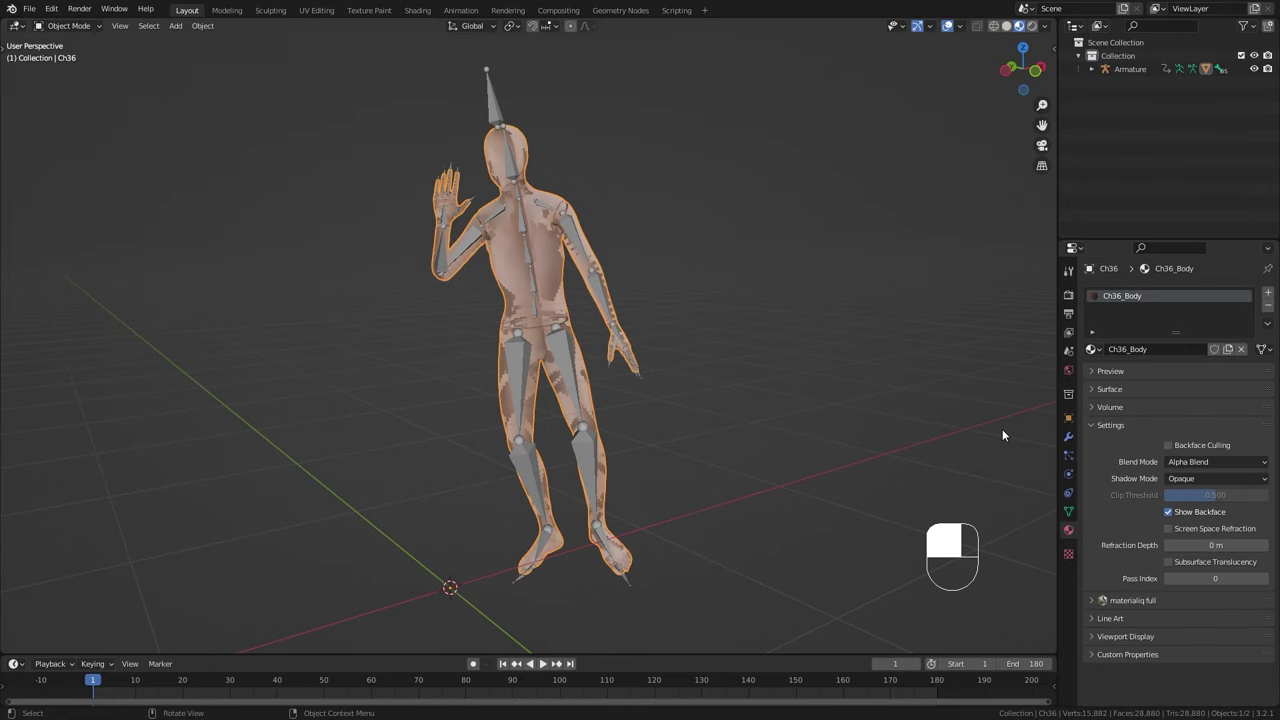
{"action": "left_click", "coordinate": [1168, 511]}
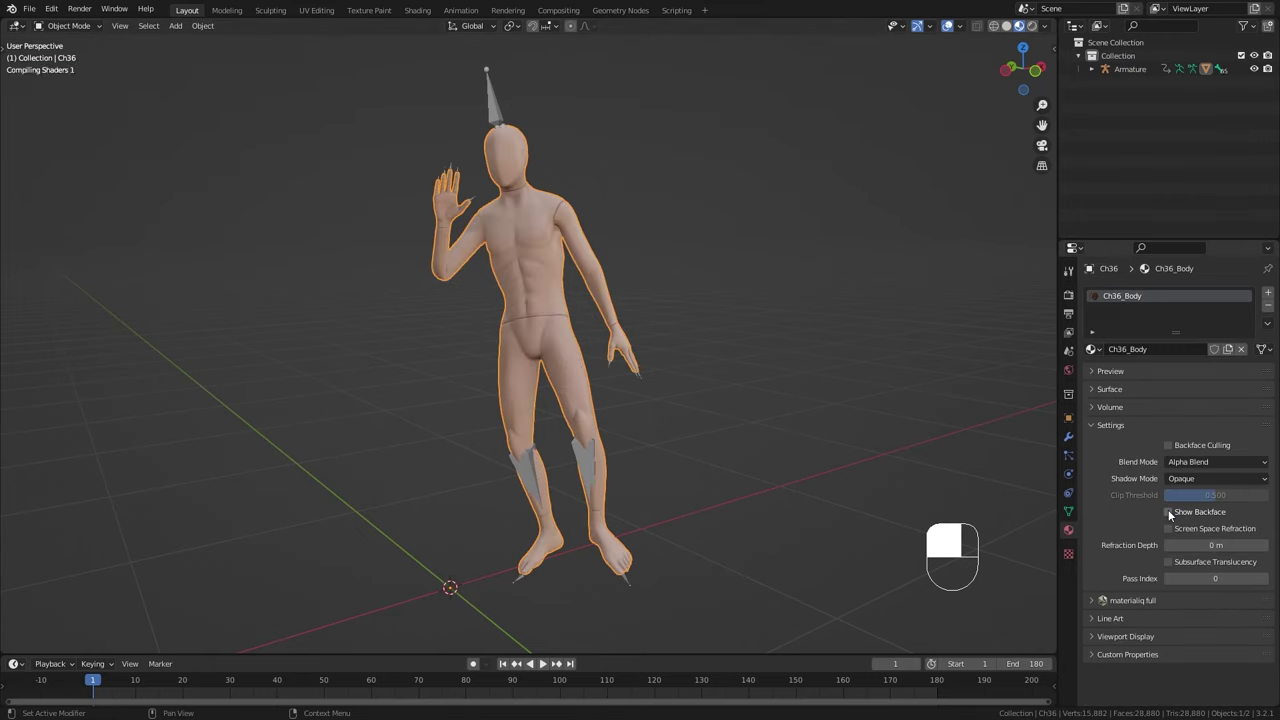
{"action": "left_click", "coordinate": [754, 408]}
Play the dance again with the body now rendering solid.
{"action": "key", "text": "space"}
{"action": "middle_click_drag", "start_coordinate": [632, 495], "coordinate": [512, 492]}
{"action": "scroll", "coordinate": [556, 482], "scroll_direction": "up", "scroll_amount": 3}
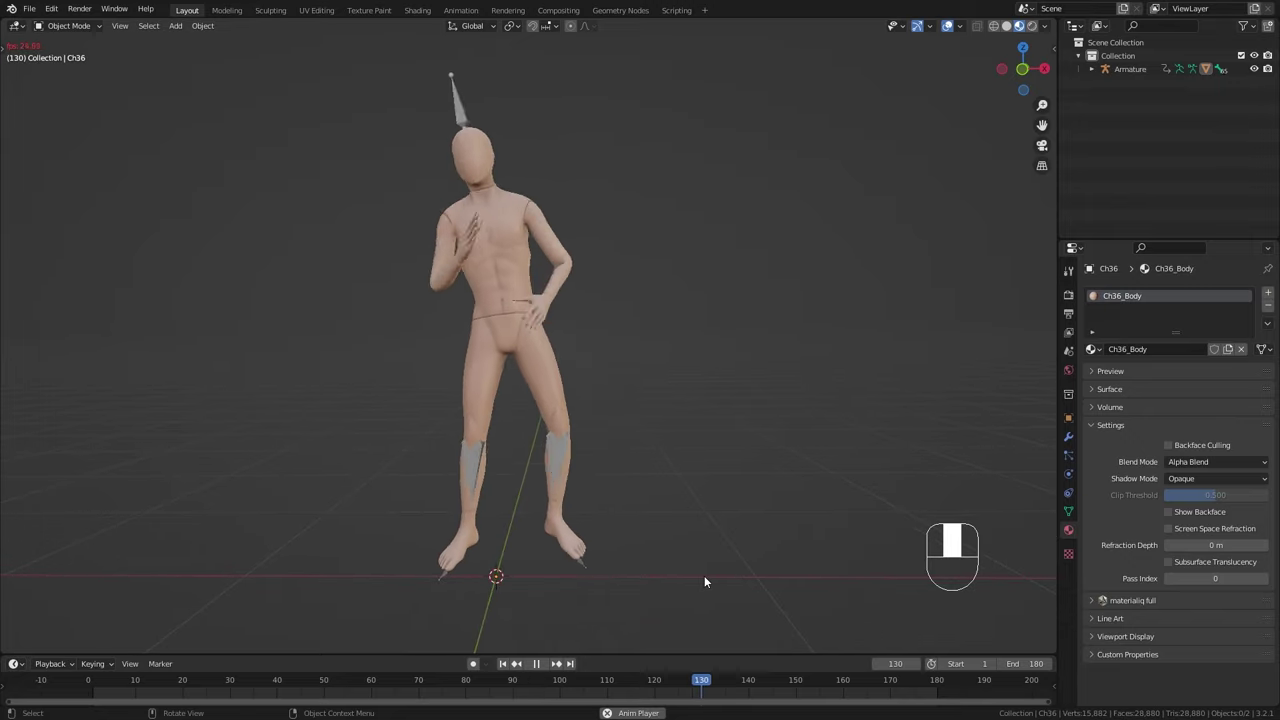